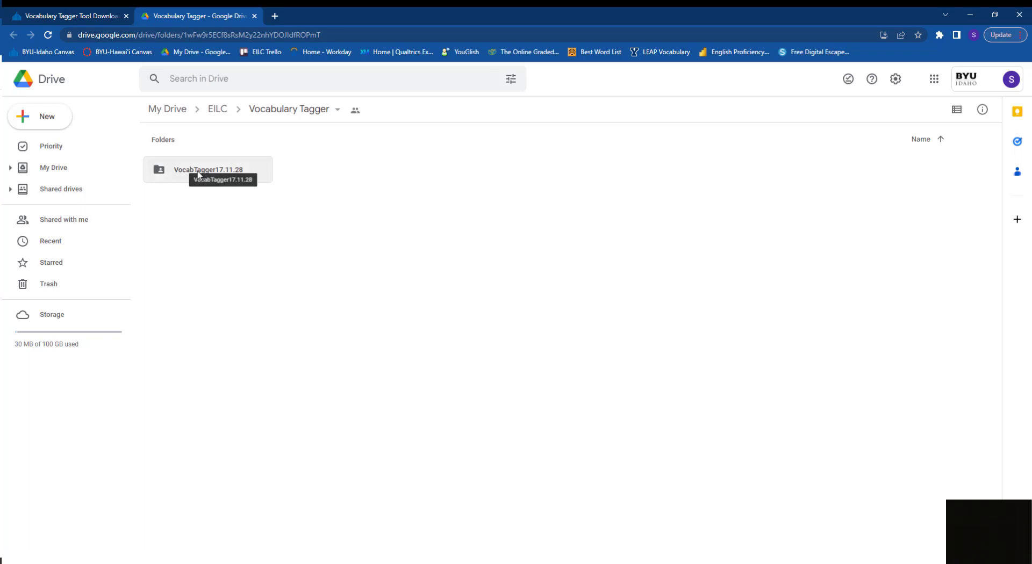
# Check the download option for the VocabTagger17.11.28 folder in Drive and look in File Explorer's Downloads folder for the zipped copy.
pyautogui.rightClick(181, 172)
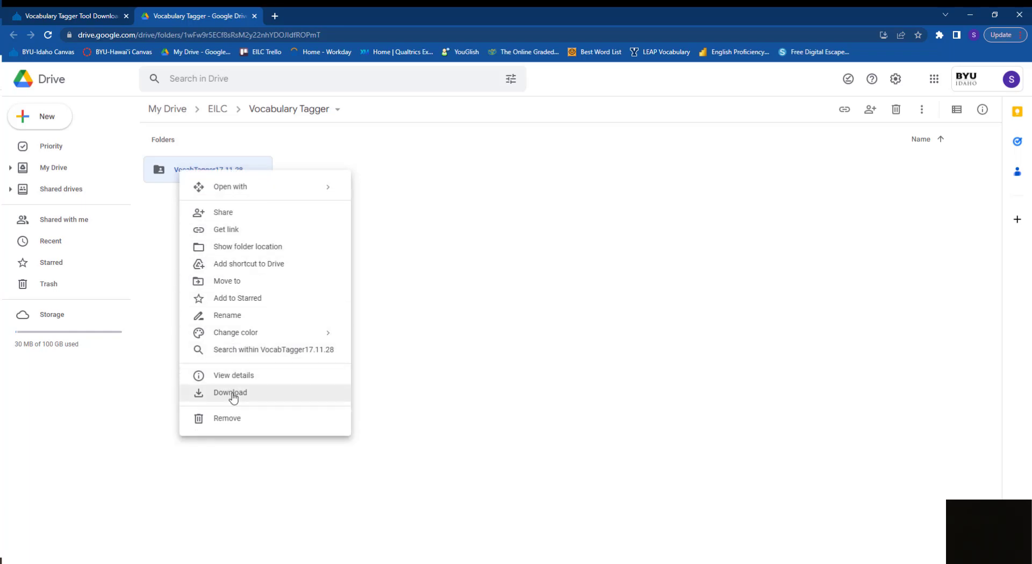
pyautogui.click(454, 292)
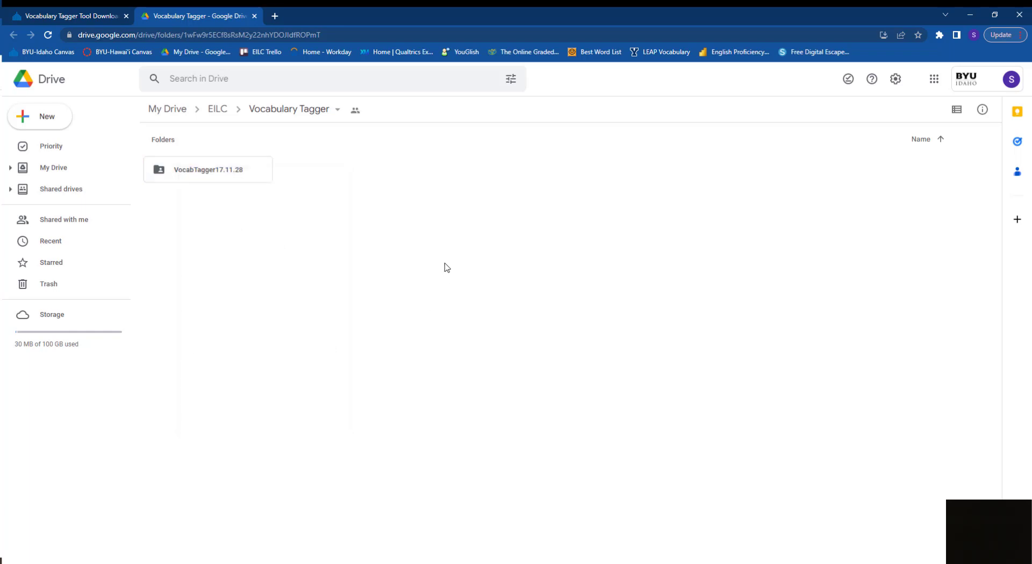
pyautogui.click(970, 17)
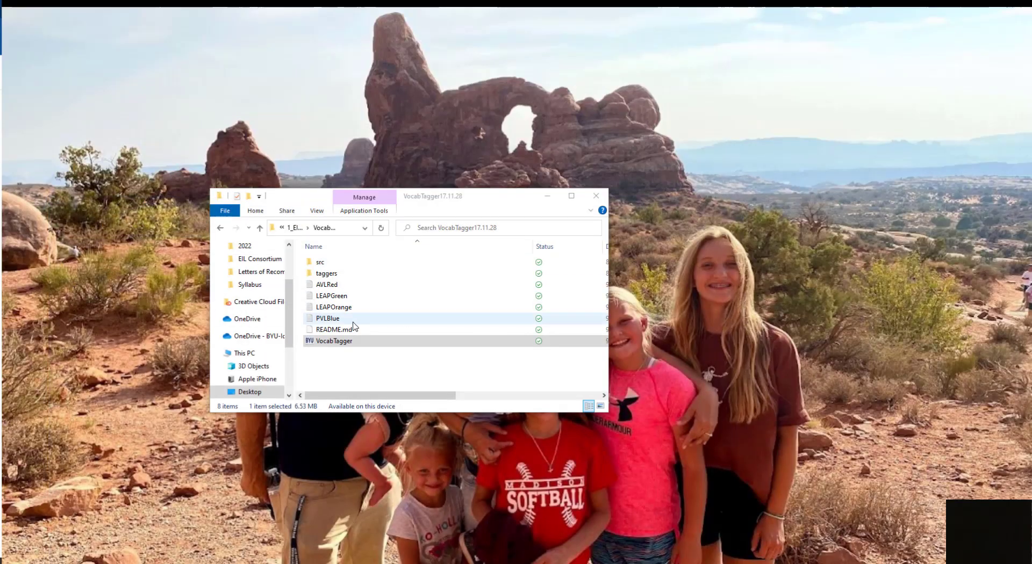
pyautogui.scroll(3, 288, 325)
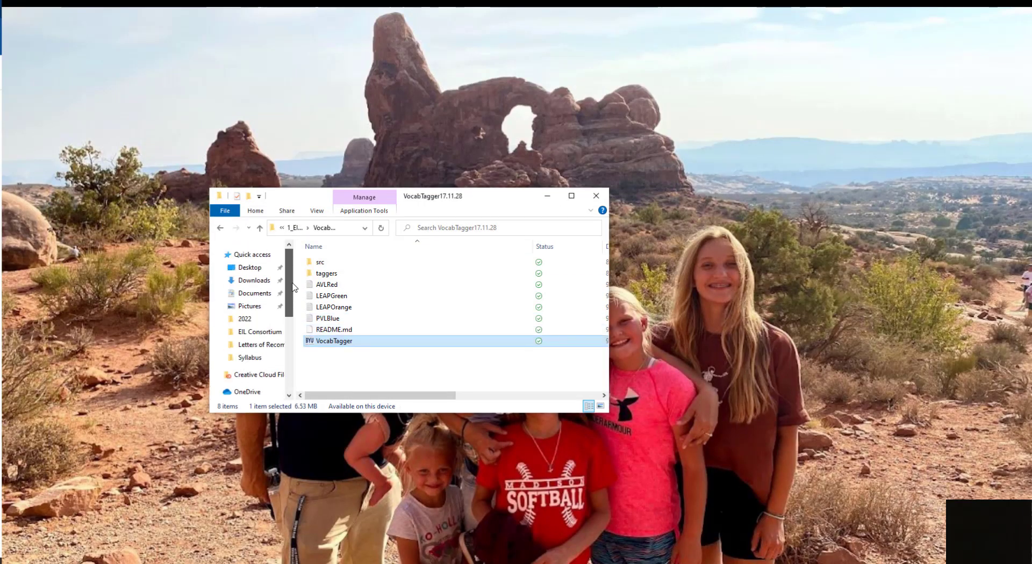
pyautogui.click(255, 282)
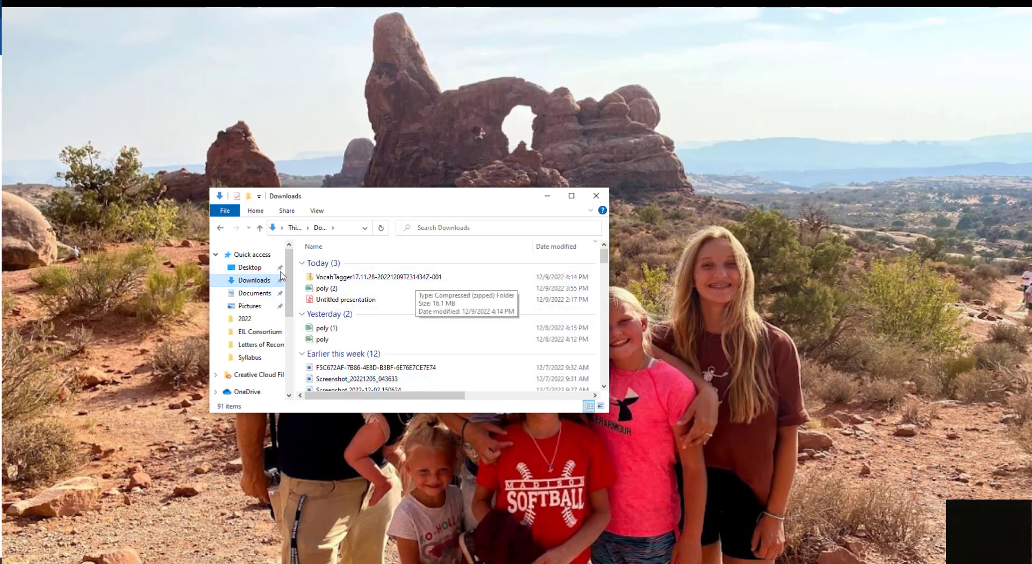
# Launch VocabTagger from the VocabTagger17.11.28 folder inside the Desktop's Academic Support and 1_EILC Courses folders.
pyautogui.click(246, 269)
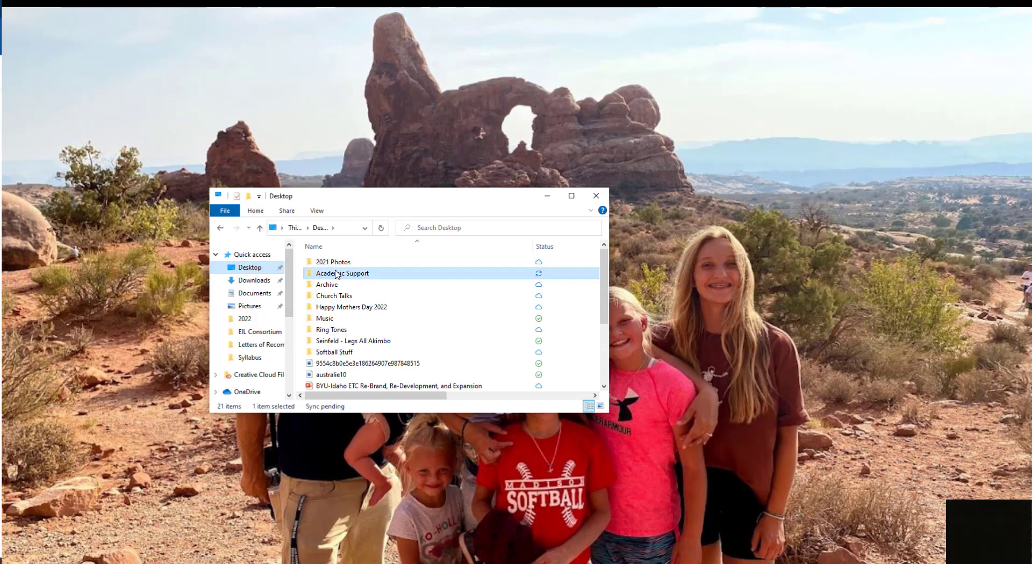
pyautogui.doubleClick(336, 273)
pyautogui.doubleClick(334, 262)
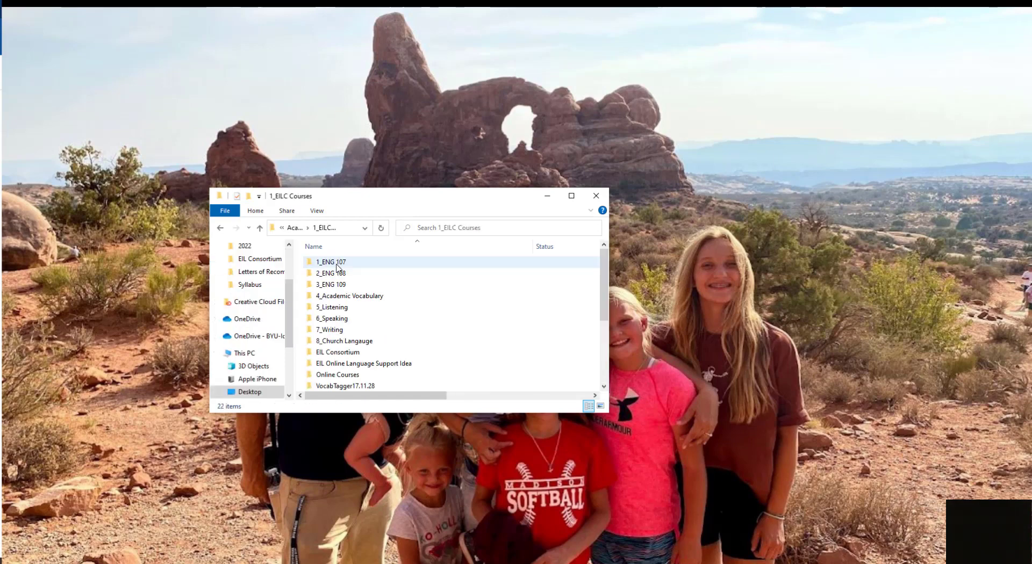
pyautogui.doubleClick(331, 263)
pyautogui.click(219, 227)
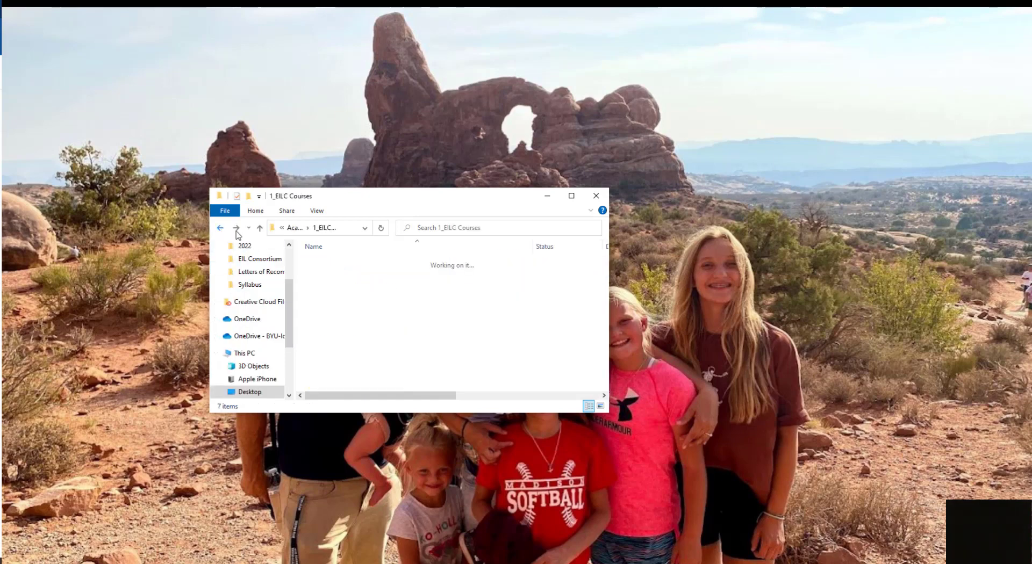
pyautogui.scroll(-1, 339, 360)
pyautogui.doubleClick(342, 365)
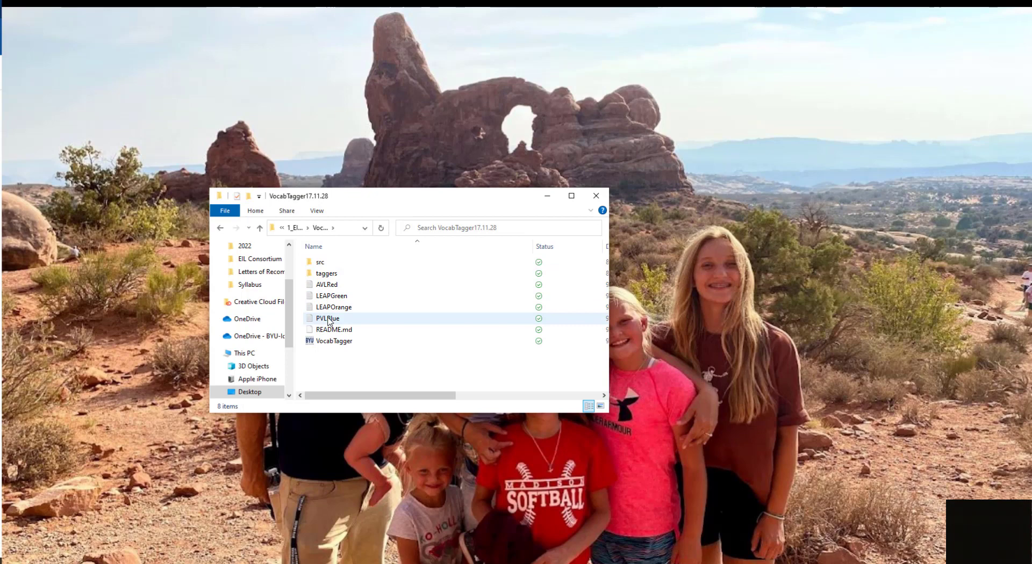
pyautogui.click(312, 344)
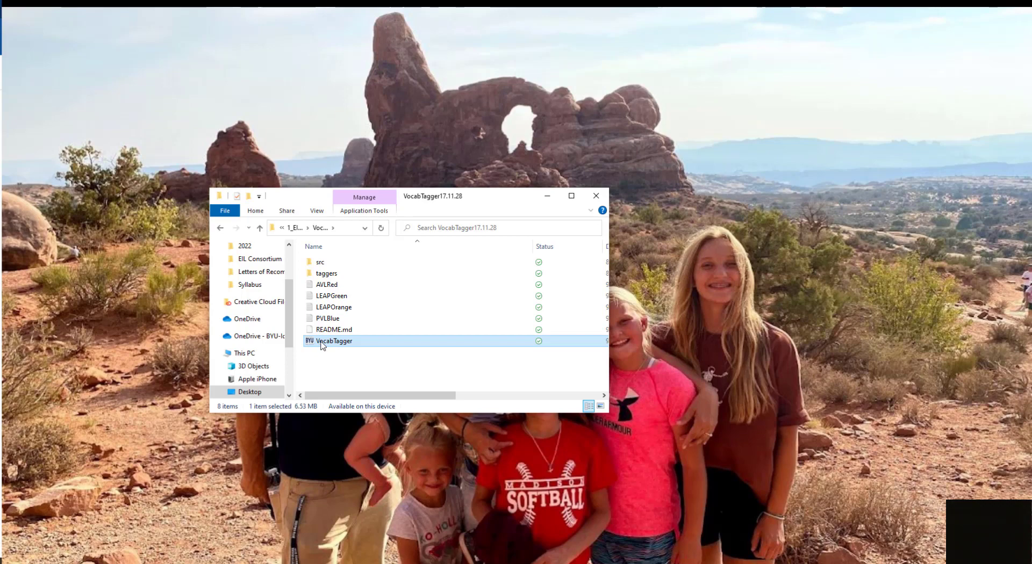
pyautogui.doubleClick(312, 344)
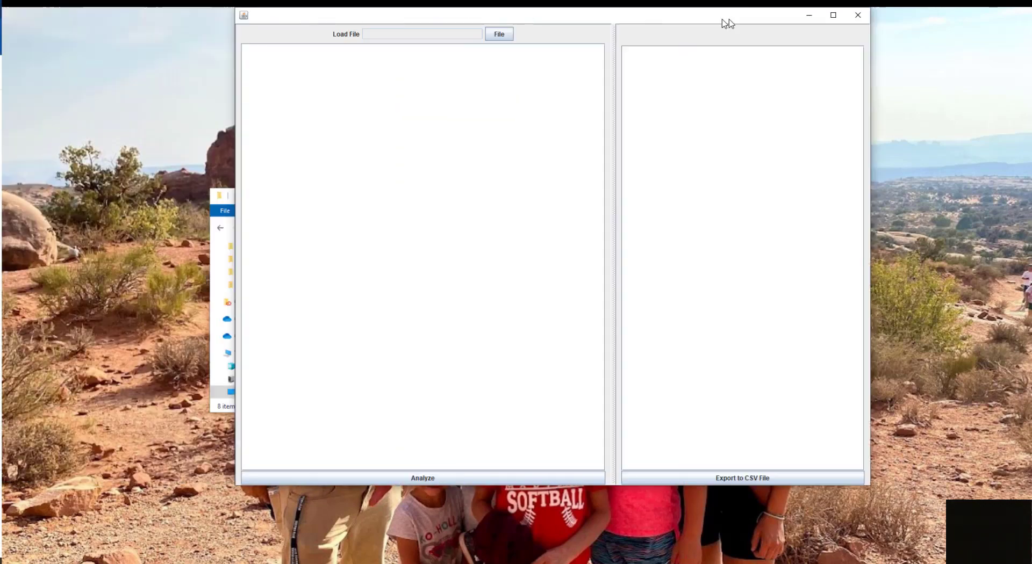
# Move the VocabTagger window to the desktop's right side, stretch it down to the bottom, and minimise the File Explorer window.
pyautogui.moveTo(725, 21); pyautogui.dragTo(874, 26)
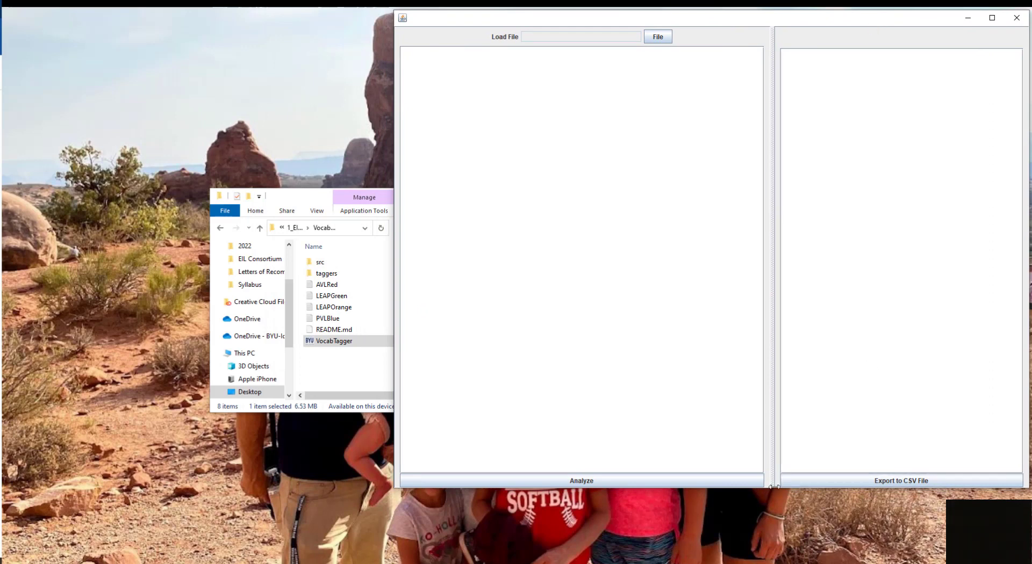
pyautogui.moveTo(772, 486); pyautogui.dragTo(767, 560)
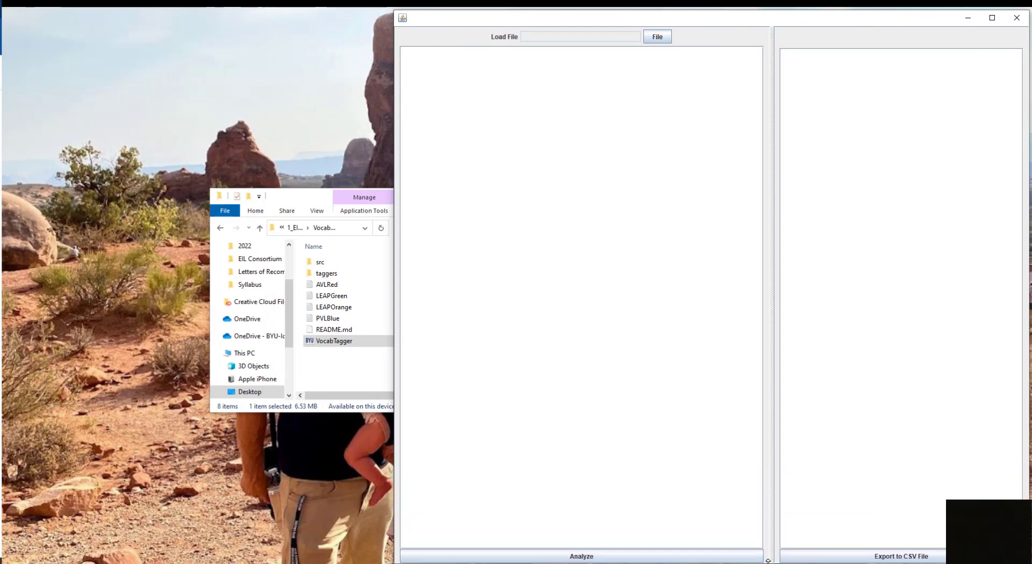
pyautogui.click(346, 231)
pyautogui.click(554, 194)
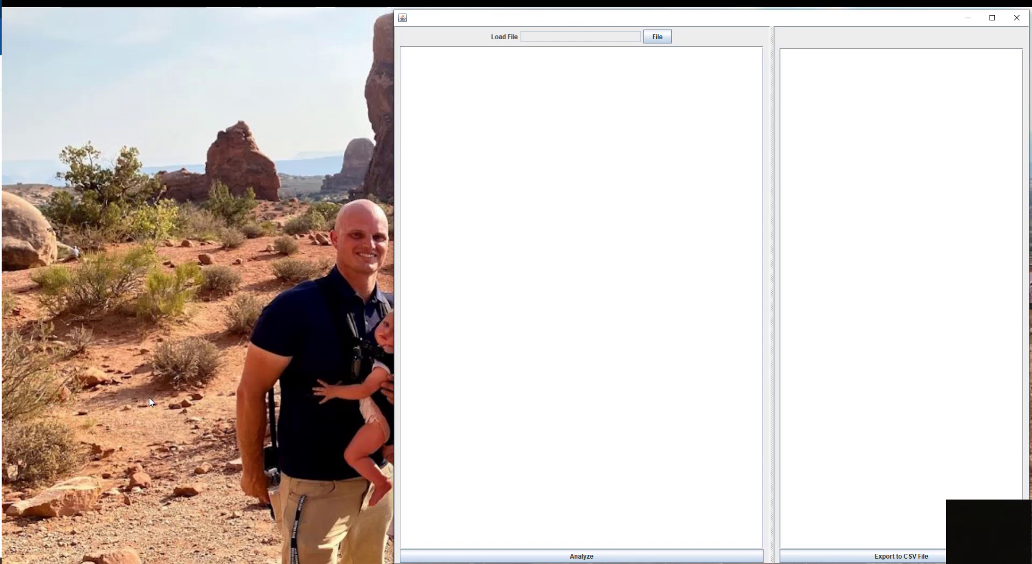
# Switch to Chrome and open the FAML 160-EIL course from the BYU-Idaho Canvas dashboard.
pyautogui.click(114, 563)
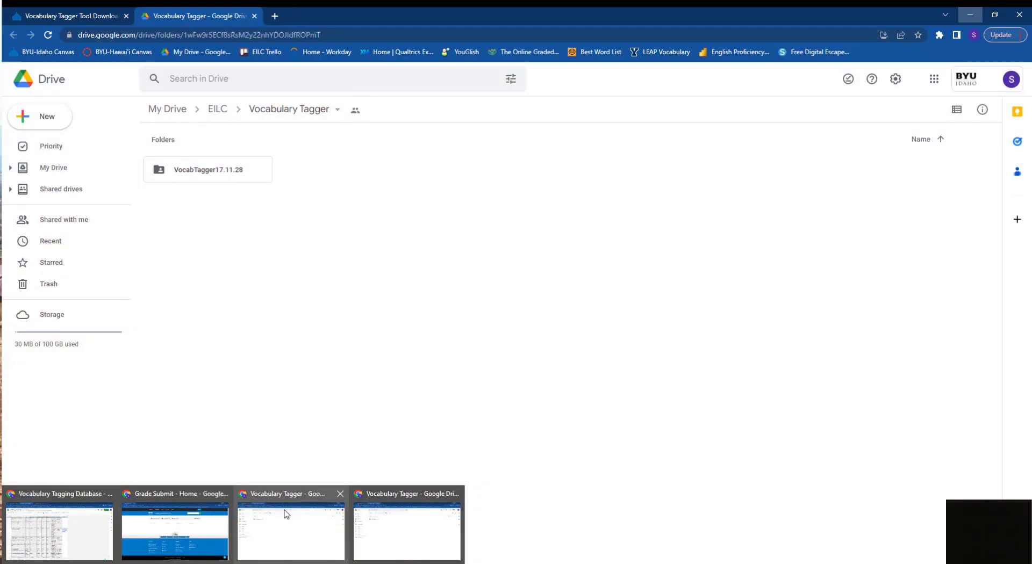
pyautogui.moveTo(401, 508)
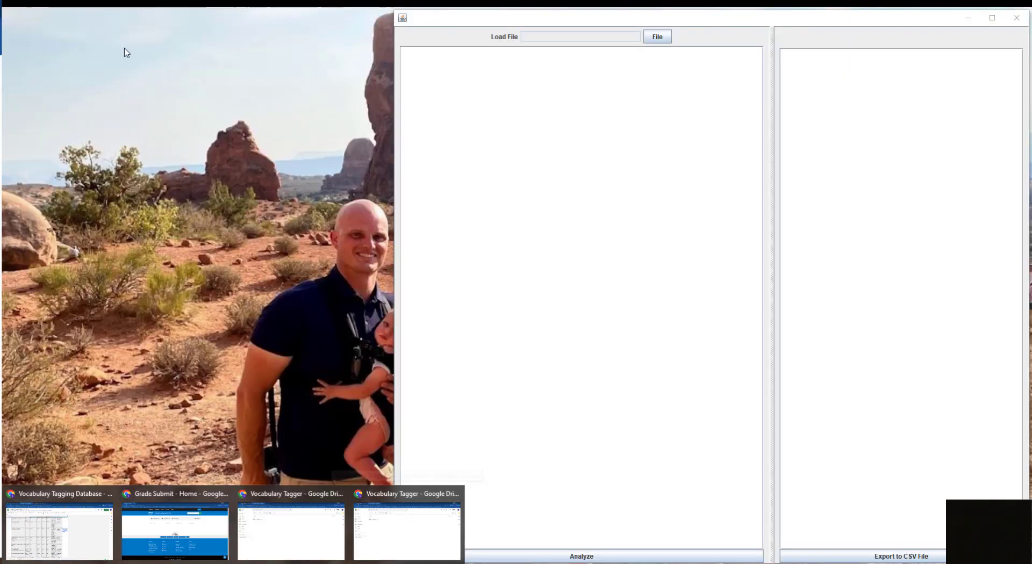
pyautogui.click(376, 540)
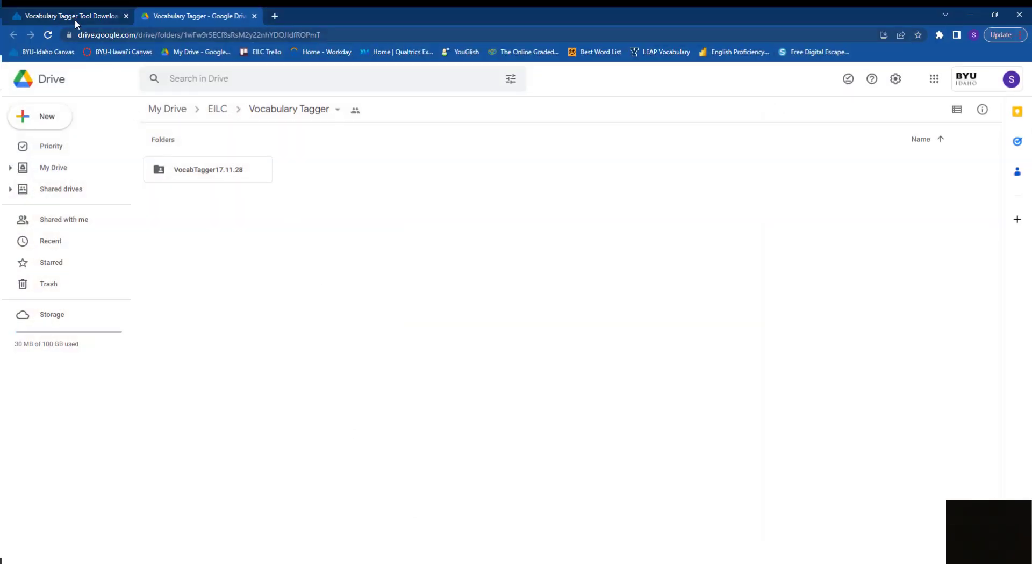
pyautogui.click(41, 54)
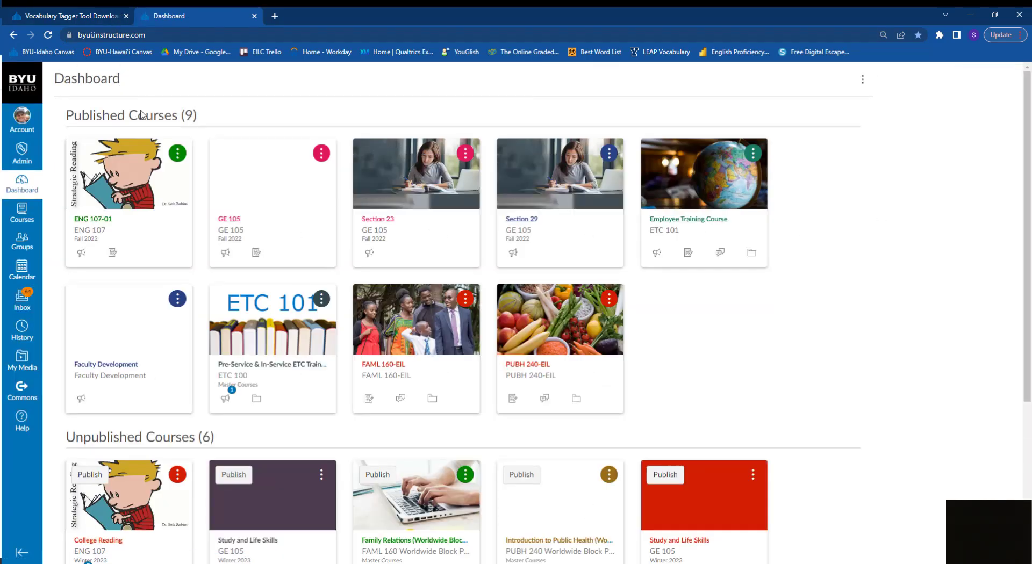
pyautogui.click(383, 365)
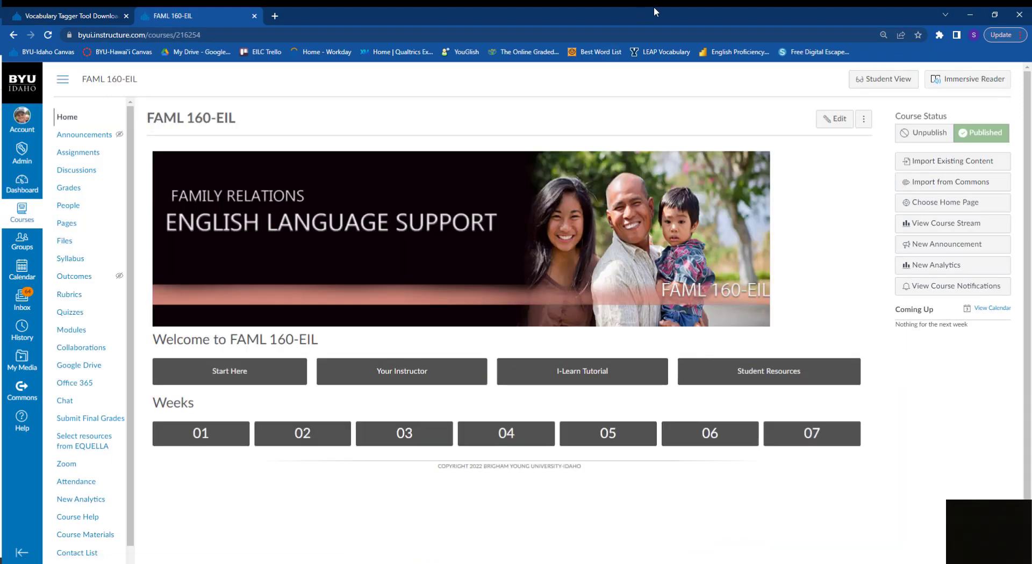
# Arrange the browser on the left half of the screen and the VocabTagger window on the right half.
pyautogui.press('super+Left')
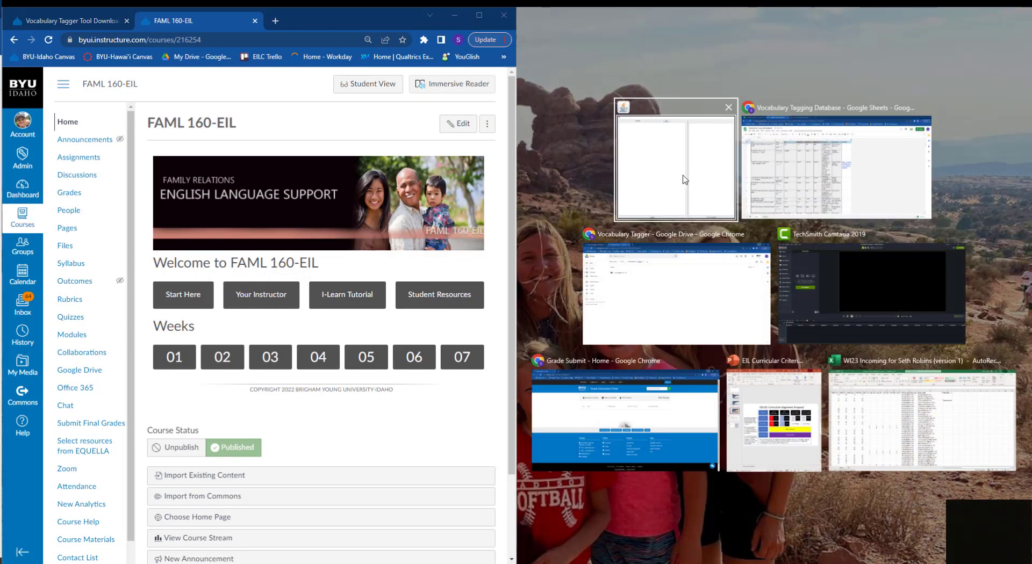
pyautogui.click(684, 178)
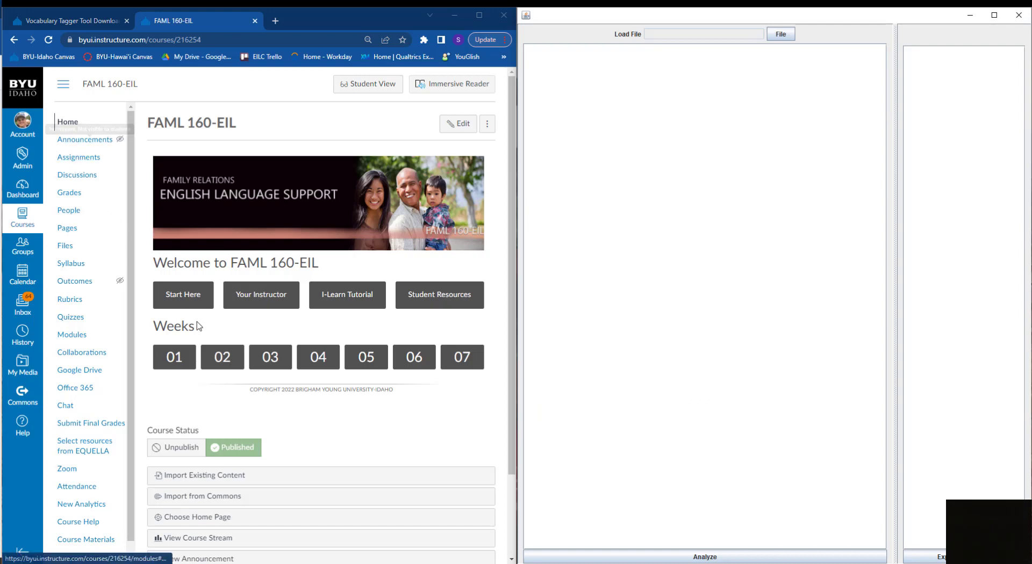
pyautogui.click(175, 359)
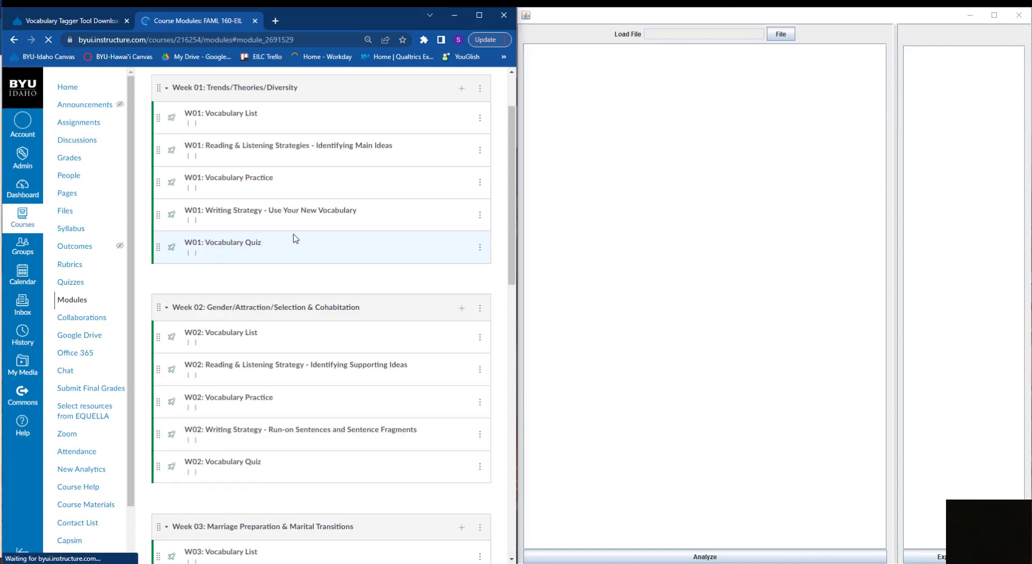
pyautogui.click(220, 147)
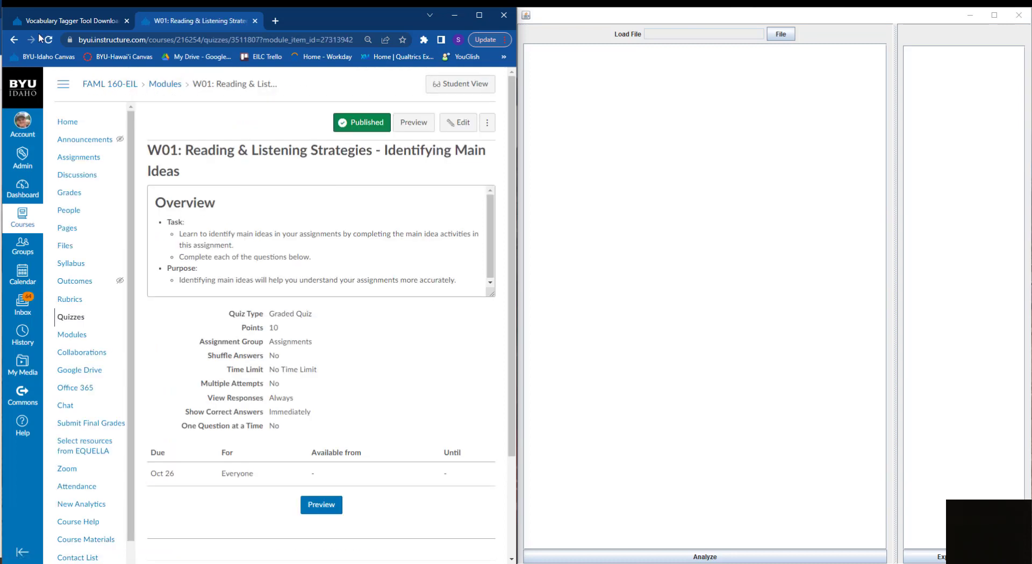
pyautogui.click(14, 40)
# Open the W01 Study: What is Public Health? page from Week 01 of the Introduction to Public Health (Worldwide Block Pilot) course.
pyautogui.click(23, 188)
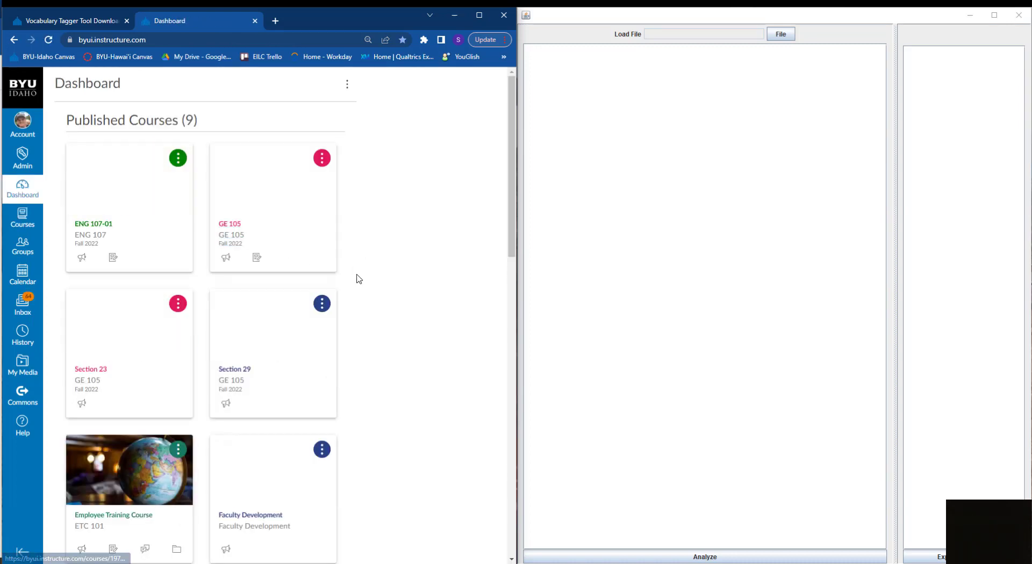
pyautogui.scroll(-8, 392, 286)
pyautogui.scroll(-7, 392, 286)
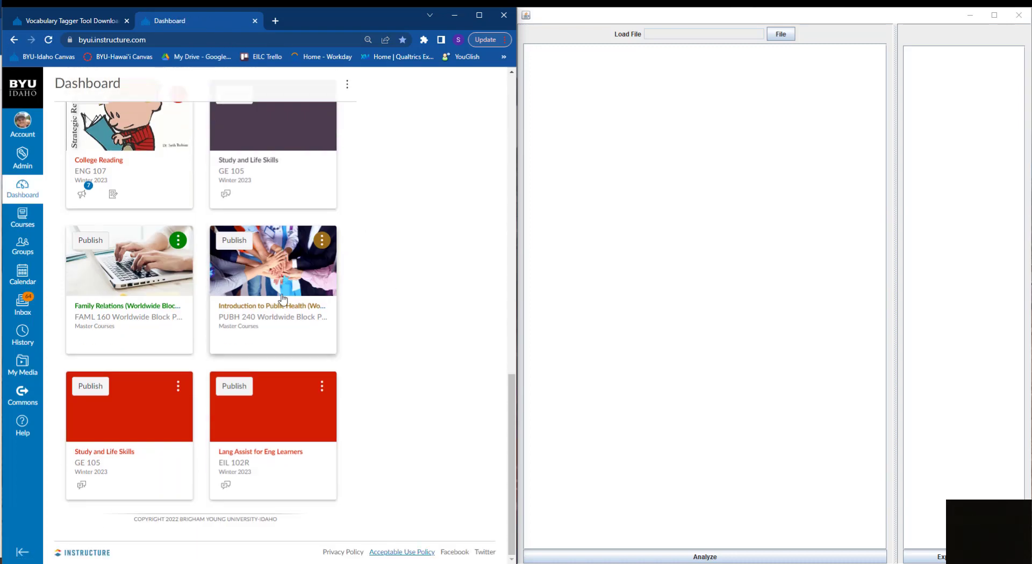
pyautogui.click(245, 312)
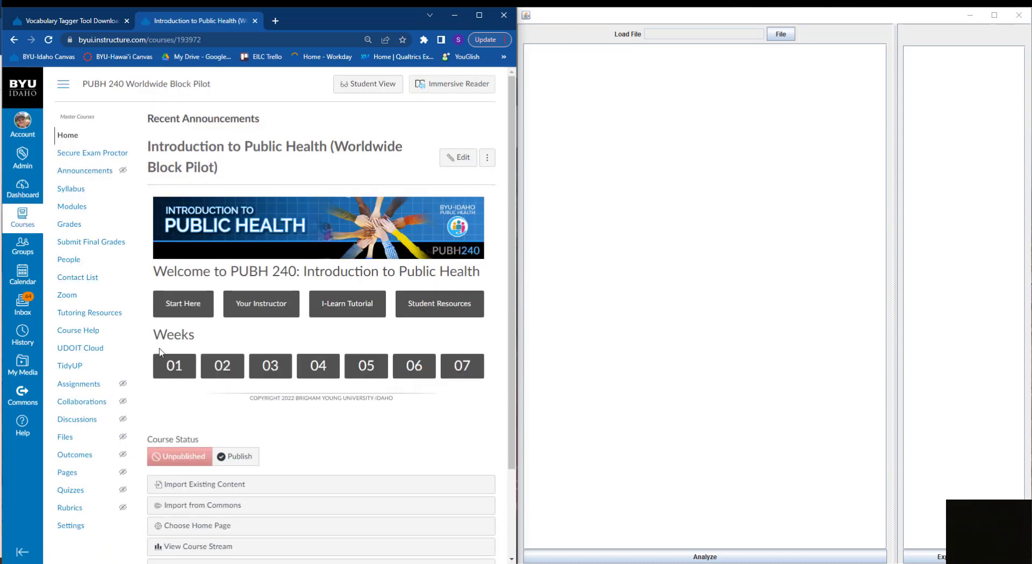
pyautogui.click(185, 367)
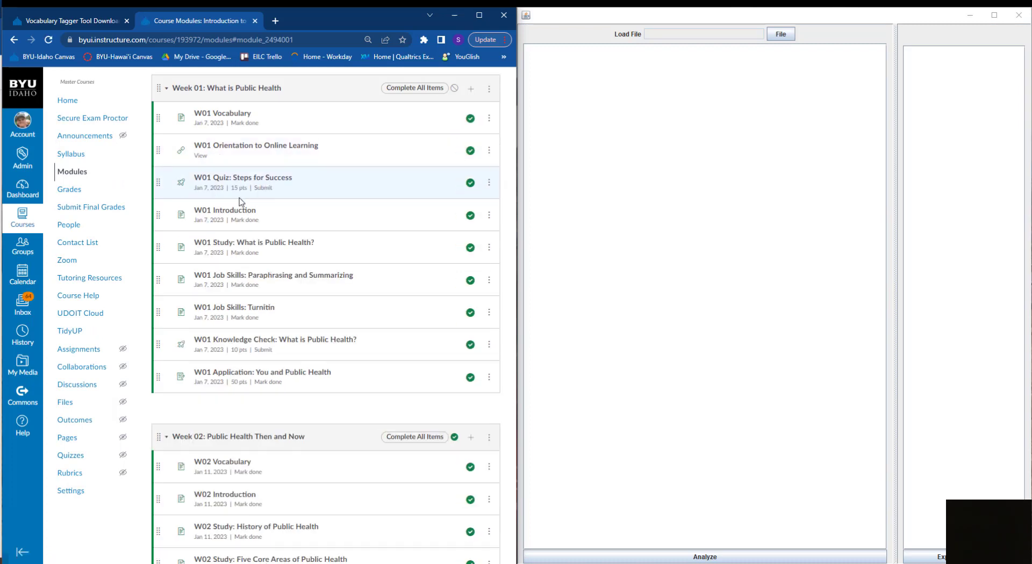
pyautogui.click(256, 243)
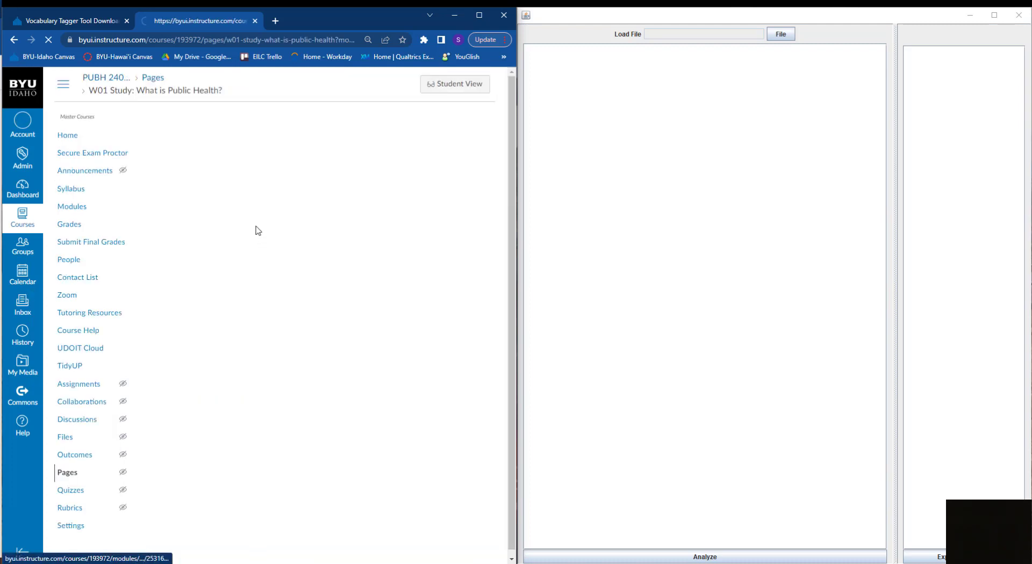
# Open the linked reading The 10 Essential Public Health Services: An Overview from Step 02 of the study page.
pyautogui.scroll(-1, 257, 204)
pyautogui.scroll(-15, 258, 194)
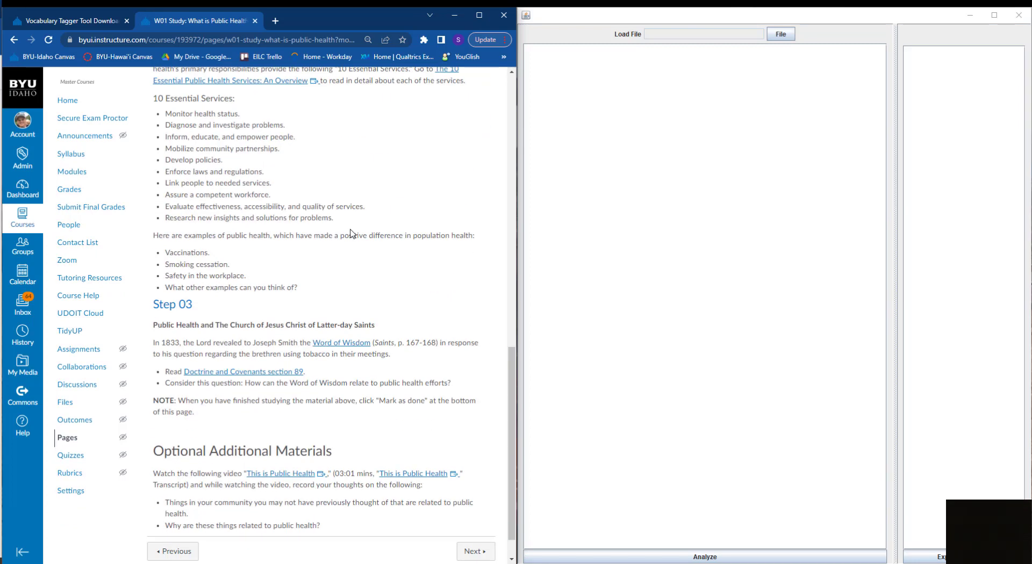
pyautogui.scroll(5, 292, 297)
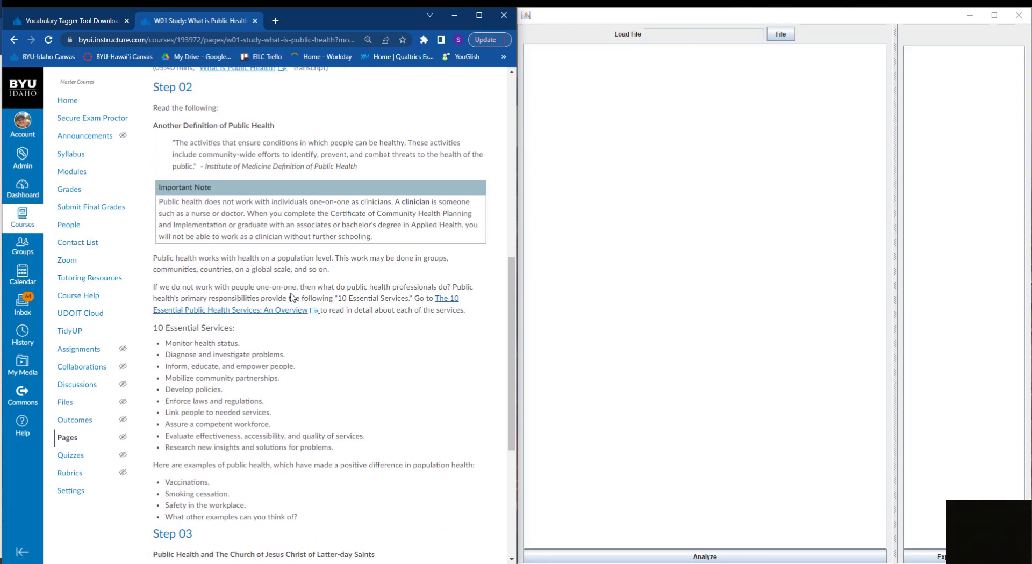
pyautogui.click(288, 310)
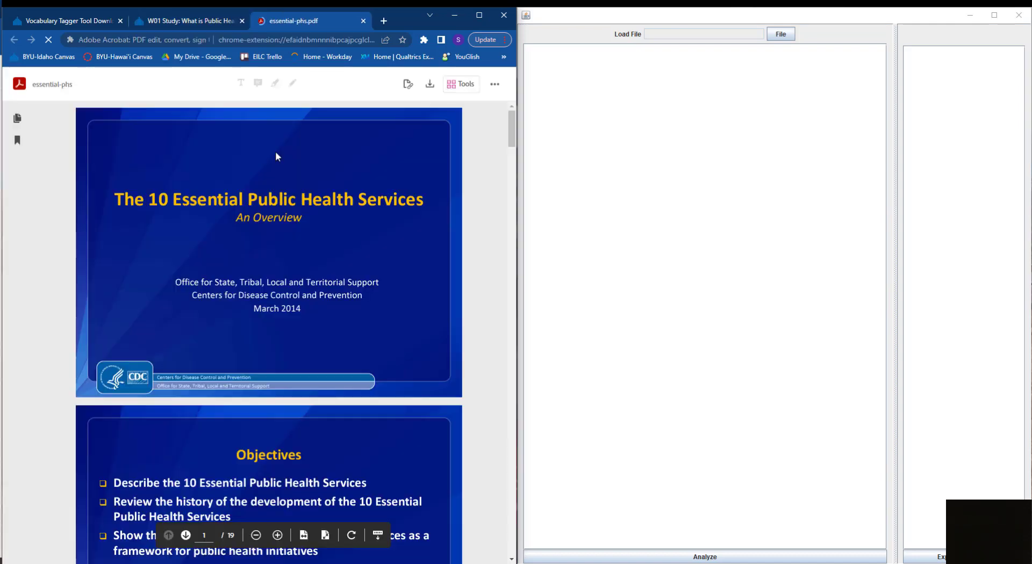
# Copy the three bullet points from the PDF's Objectives slide into VocabTagger's text area.
pyautogui.scroll(-2, 215, 339)
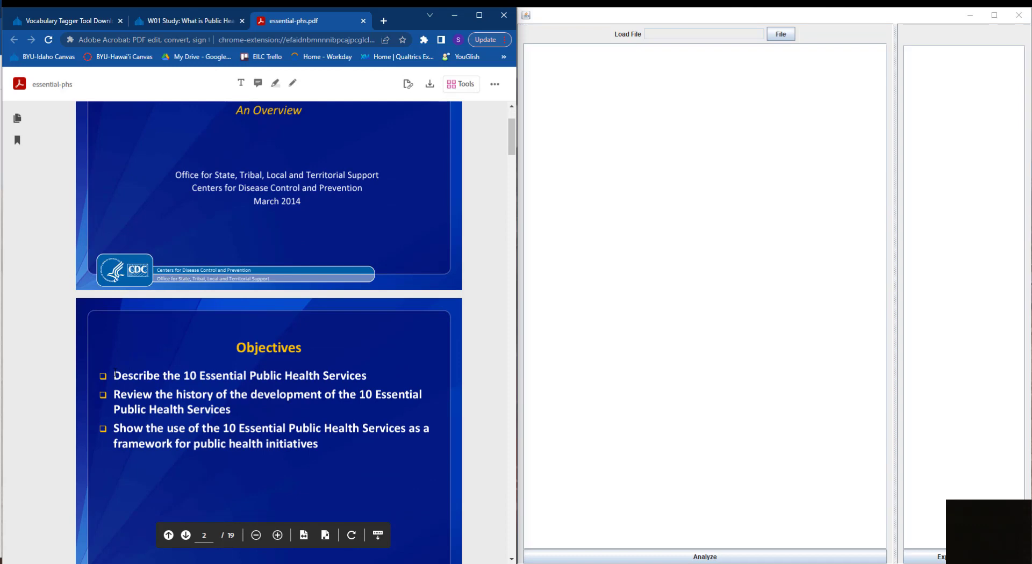
pyautogui.moveTo(115, 375); pyautogui.dragTo(345, 450)
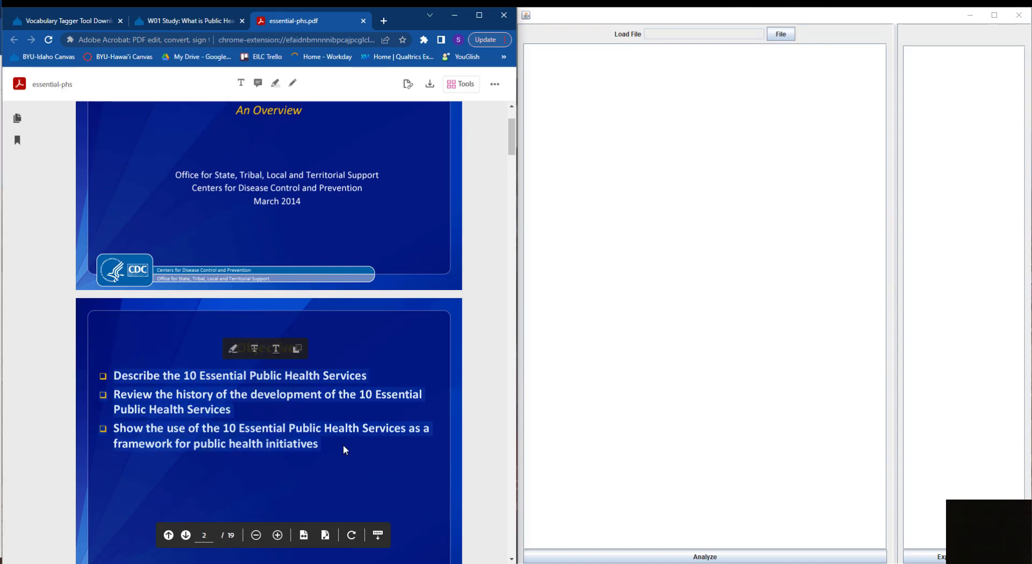
pyautogui.click(608, 79)
pyautogui.write('Describe the 10 Essential Public Health Services ❑Review the history of the development of the 10 Essential Public Health Services ❑Show the use of the 10 Essential Public Health Services as a framework for public health initiatives')
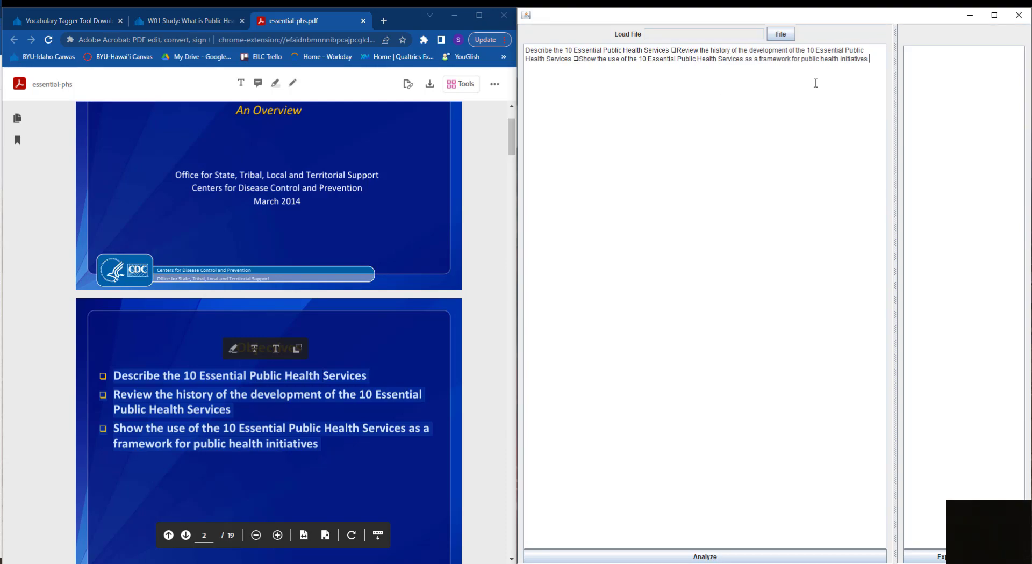
# Append the W01 Study page text from "10 Essential Services:" through the closing Step 03 note to VocabTagger's text area.
pyautogui.click(229, 18)
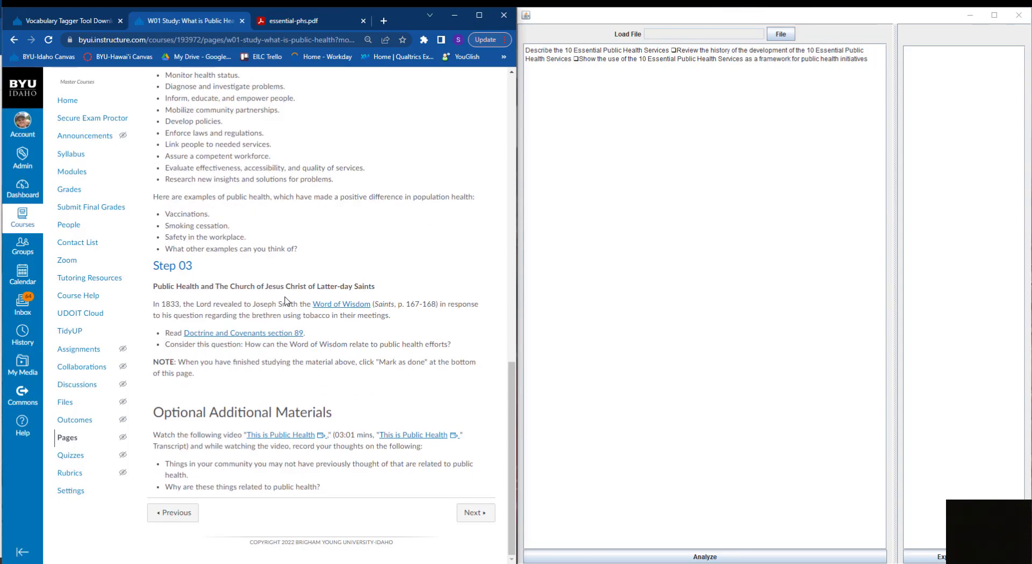
pyautogui.moveTo(155, 221); pyautogui.dragTo(336, 536)
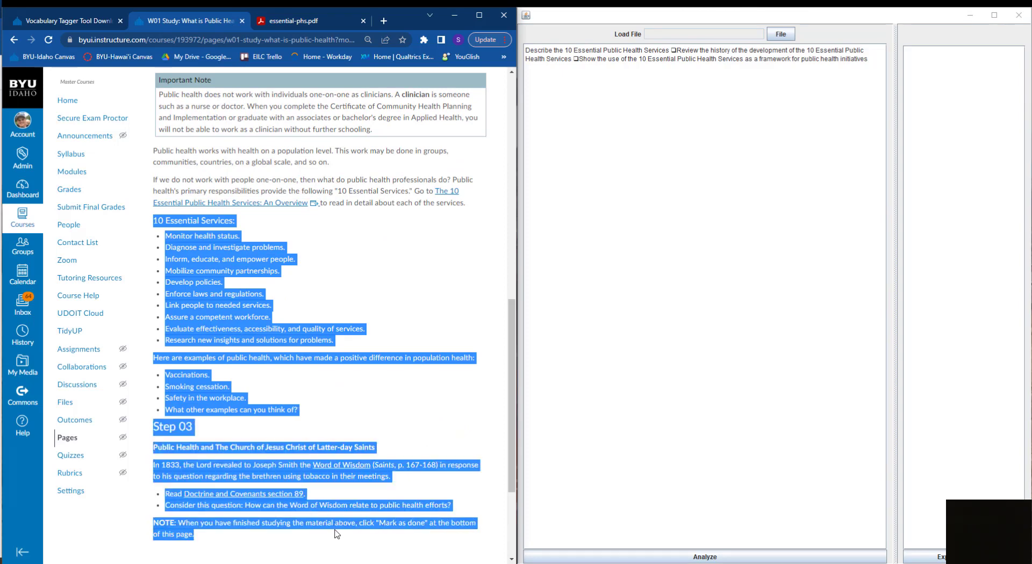
pyautogui.click(680, 170)
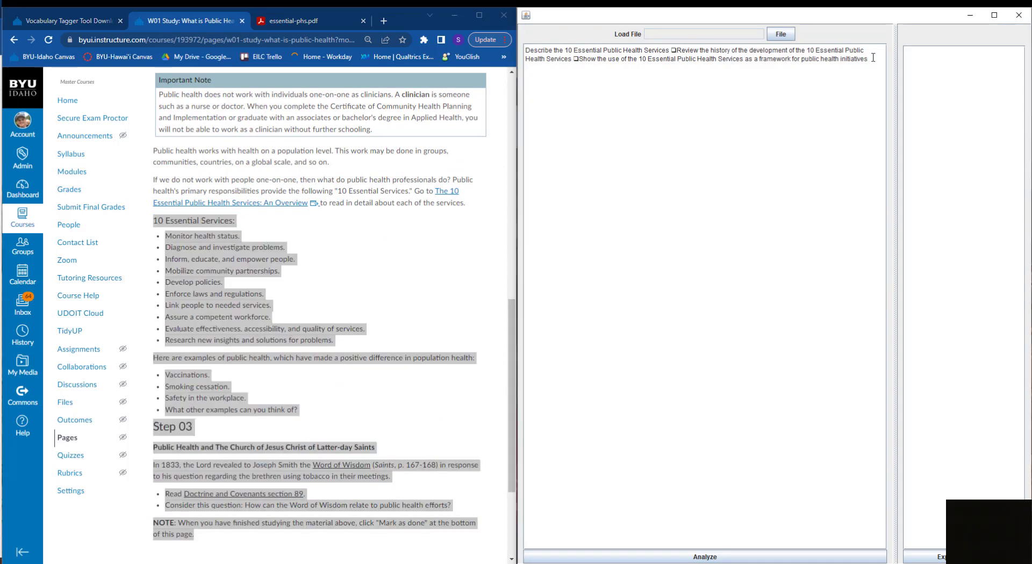
pyautogui.write('10 Essential Services: Monitor health status. Diagnose and investigate problems. Inform, educate, and empower people. Mobilize community partnerships. Develop policies. Enforce laws and regulations. Link people to needed services. Assure a competent workforce. Evaluate effectiveness, accessibility, and quality of services. Research new insights and solutions for problems. Here are examples of public health, which have made a positive difference in population health:  Vaccinations. Smoking cessation. Safety in the workplace. What other examples can you think of? Step 03 Public Health and The Church of Jesus Christ of Latter-day Saints  In 1833, the Lord revealed to Joseph Smith the Word of Wisdom (Links to an external site.) (Saints, p. 167-168) in response to his question regarding the brethren using tobacco in their meetings.  Read Doctrine and Covenants section 89 (Links to an external site.). Consider this question: How can the Word of Wisdom relate to public health efforts? NOTE: When you have finished studying the material above, click "Mark as done" at the bottom of this page.')
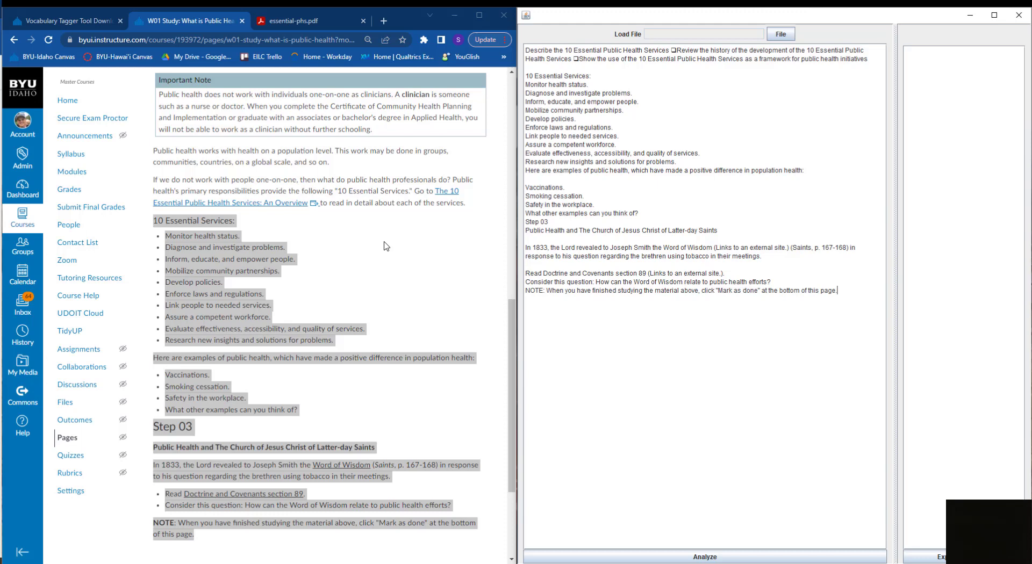
# Go to the next course page, W01 Job Skills on paraphrasing, and briefly check its linked "Seekers Wanted E3" transcript.
pyautogui.scroll(-3, 386, 246)
pyautogui.click(488, 510)
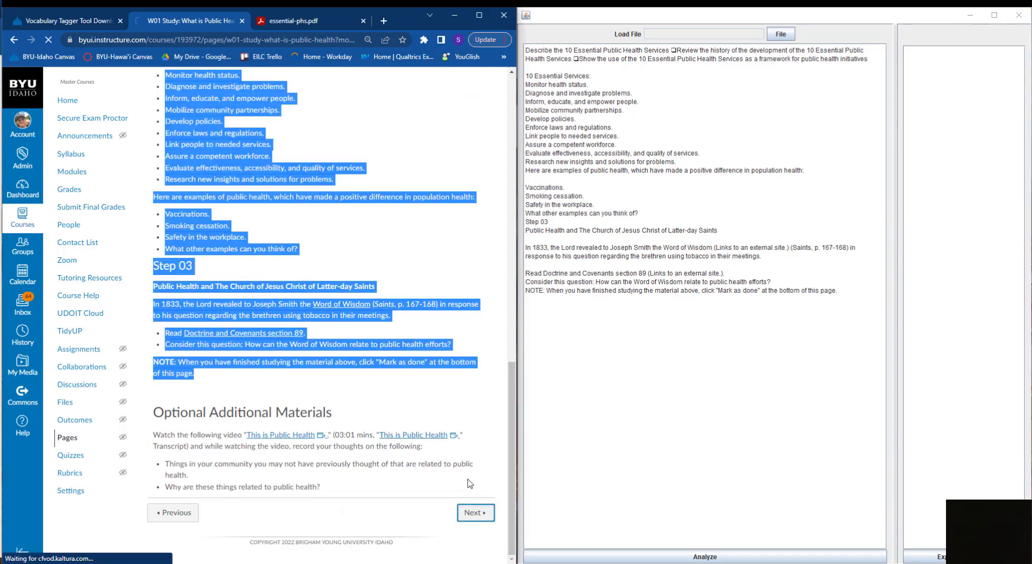
pyautogui.scroll(-2, 335, 221)
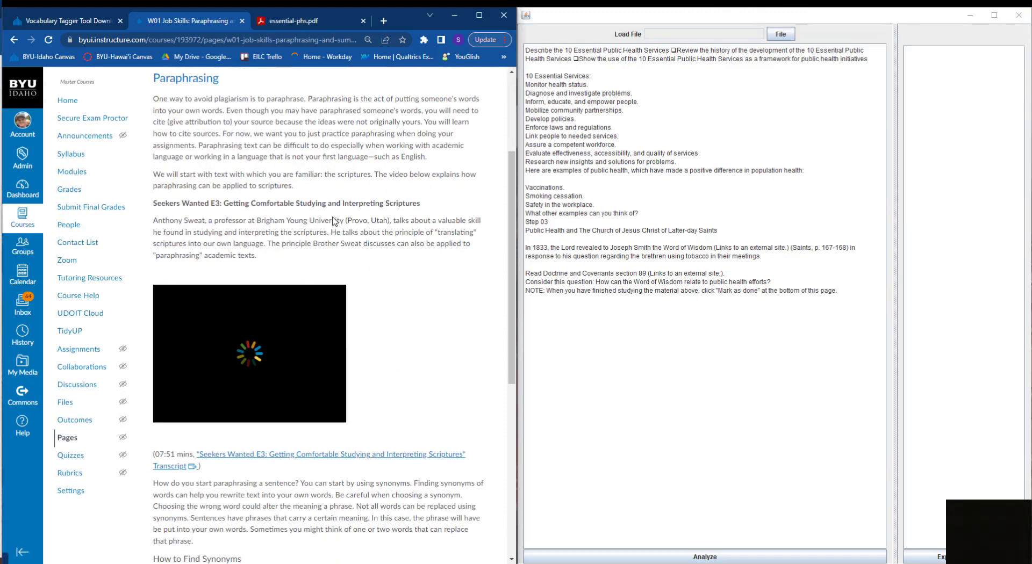
pyautogui.click(295, 455)
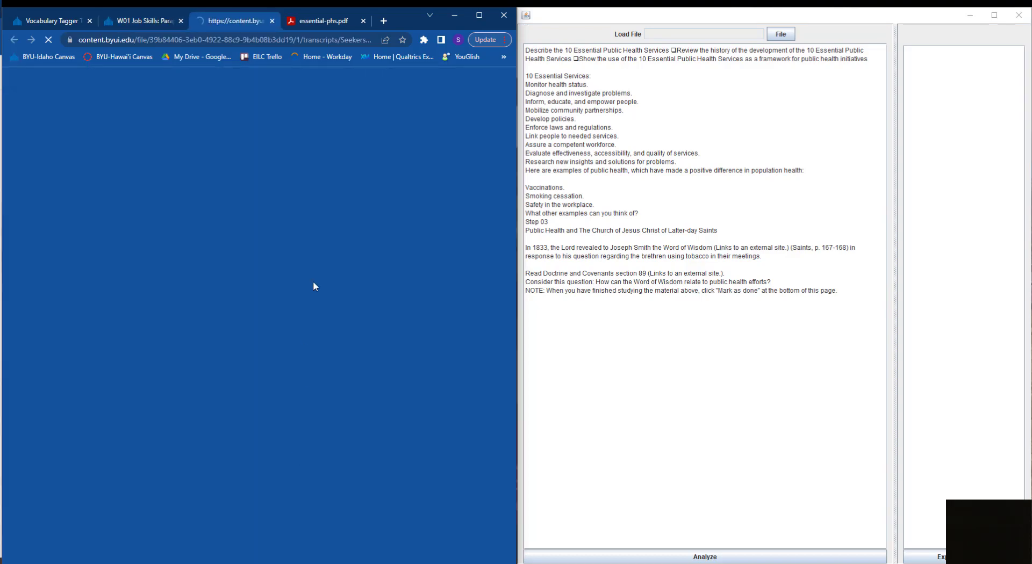
pyautogui.click(273, 22)
# Append the Job Skills page text from "How do you start paraphrasing a sentence?" through the closing note to VocabTagger's text area.
pyautogui.scroll(-4, 194, 300)
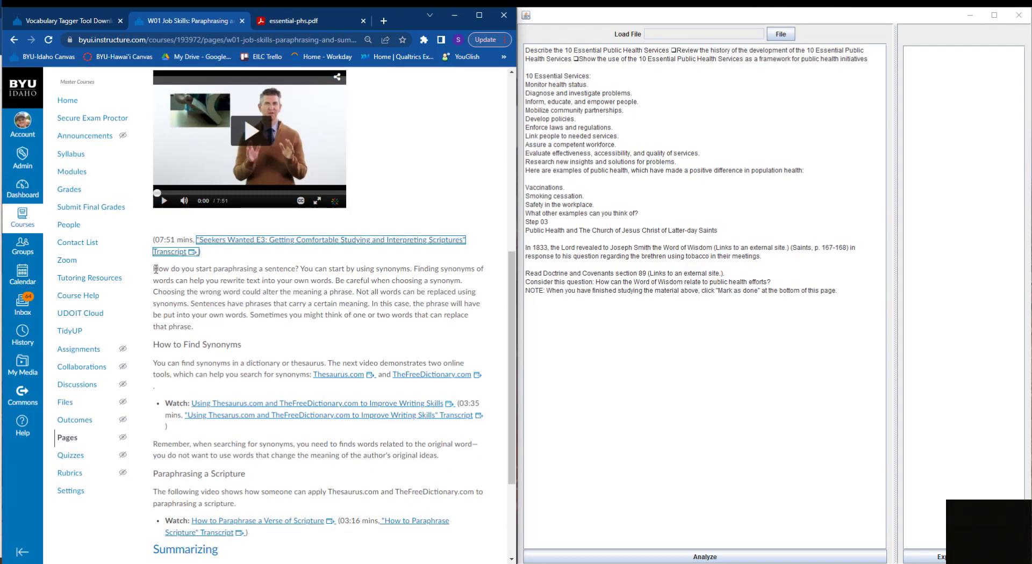
pyautogui.moveTo(156, 269); pyautogui.dragTo(398, 488)
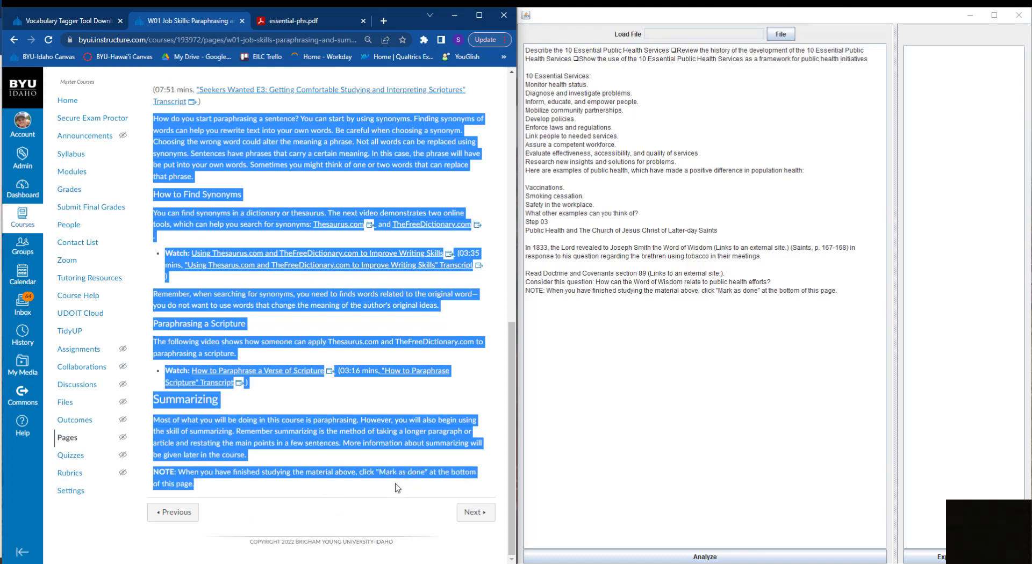
pyautogui.click(748, 382)
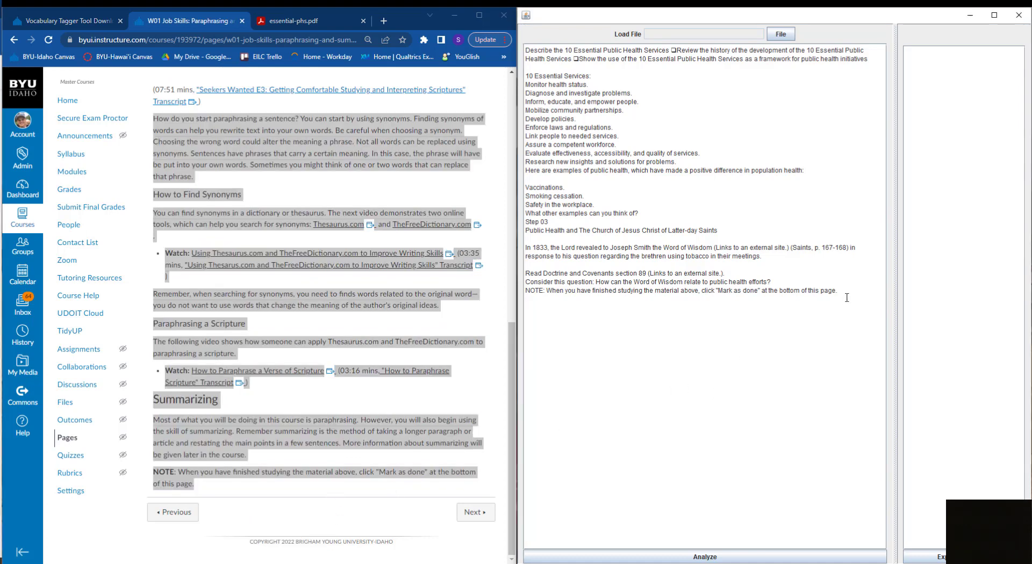
pyautogui.write('How do you start paraphrasing a sentence? You can start by using synonyms. Finding synonyms of words can help you rewrite text into your own words. Be careful when choosing a synonym. Choosing the wrong word could alter the meaning a phrase. Not all words can be replaced using synonyms. Sentences have phrases that carry a certain meaning. In this case, the phrase will have be put into your own words. Sometimes you might think of one or two words that can replace that phrase.  How to Find Synonyms You can find synonyms in a dictionary or thesaurus. The next video demonstrates two online tools, which can help you search for synonyms: Thesaurus.com Links to an external site. and TheFreeDictionary.com Links to an external site..  Watch: Using Thesaurus.com and TheFreeDictionary.com to Improve Writing Skills Links to an external site. (03:35 mins, "Using Thesaurus.com and TheFreeDictionary.com to Improve Writing Skills" Transcript Links to an external site.) Remember, when searching for synonyms, you need to finds words related to the original word—you do not want to use words that change the meaning of the author\'s original ideas.  Paraphrasing a Scripture The following video shows how someone can apply Thesaurus.com and TheFreeDictionary.com to paraphrasing a scripture.  Watch: How to Paraphrase a Verse of Scripture Links to an external site. (03:16 mins, "How to Paraphrase Scripture" Transcript Links to an external site.) Summarizing Most of what you will be doing in this course is paraphrasing. However, you will also begin using the skill of summarizing. Remember summarizing is the method of taking a longer paragraph or article and restating the main points in a few sentences. More information about summarizing will be given later in the course.  NOTE: When you have finished studying the material above, click "Mark as done" at the bottom of this page.')
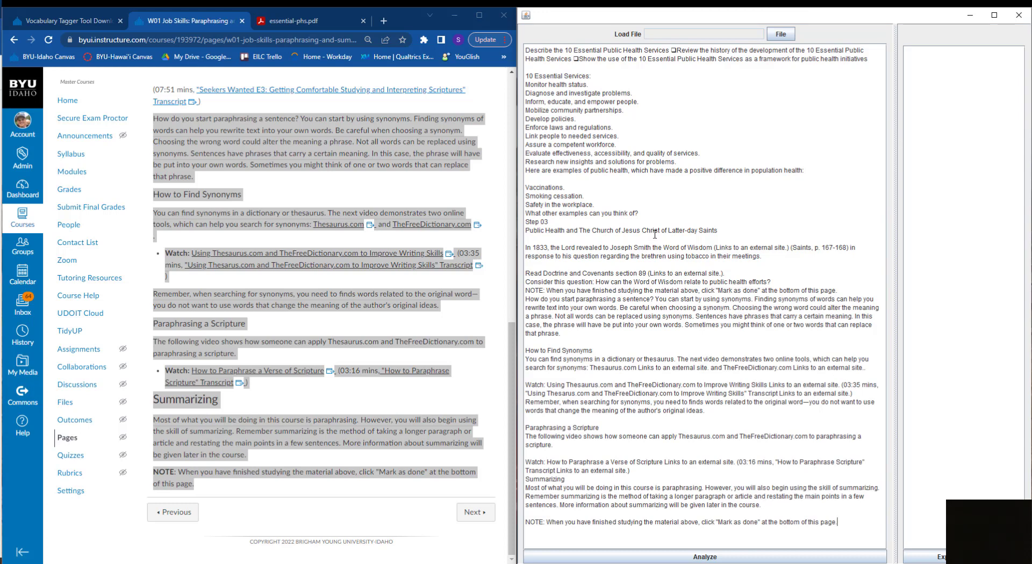
# Analyze the collected text in VocabTagger, widen the word-list results pane, and maximize the window.
pyautogui.click(700, 558)
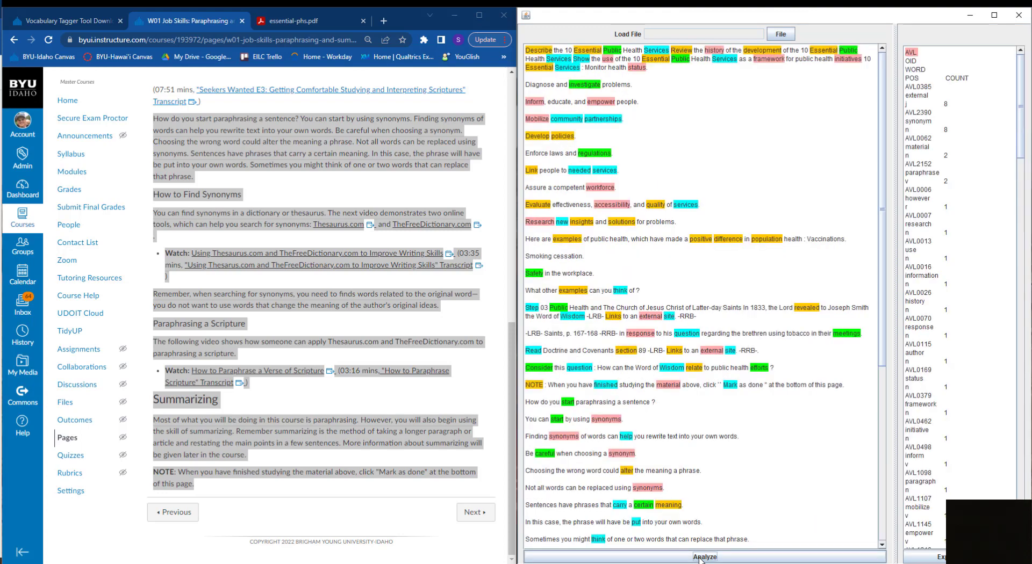
pyautogui.moveTo(894, 257); pyautogui.dragTo(760, 257)
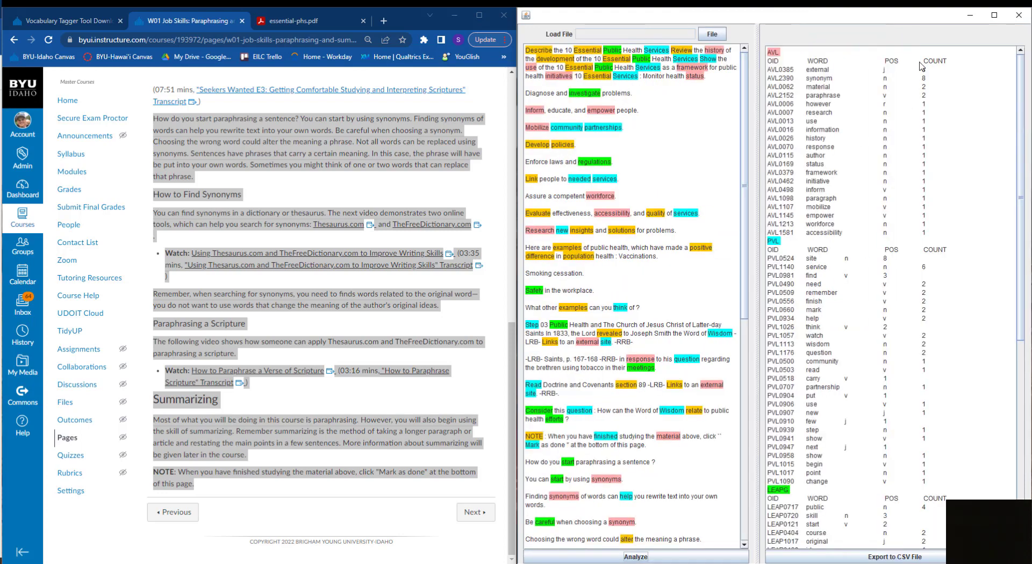
pyautogui.click(994, 15)
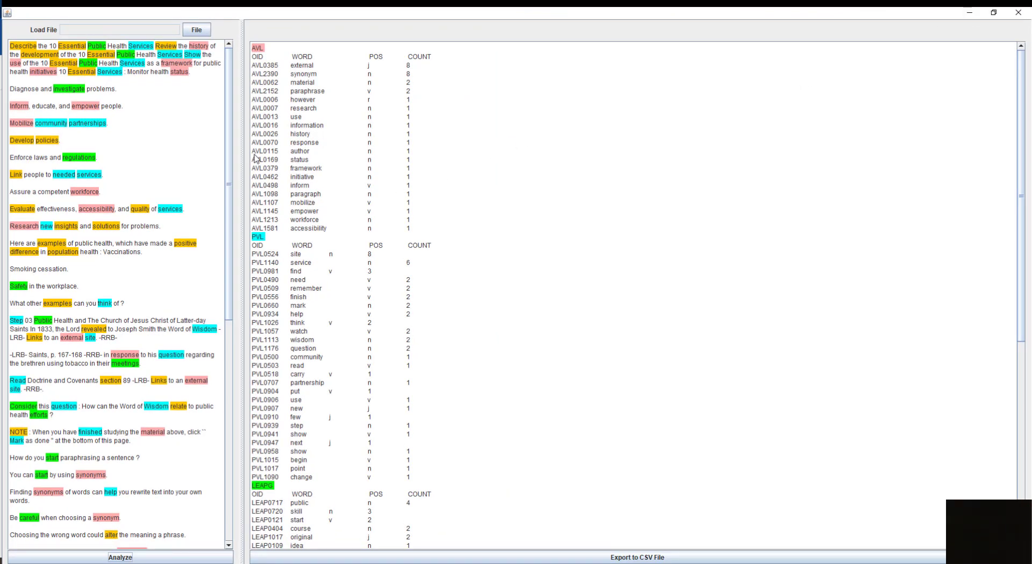
# Examine the AVL, PVL, LEAPG and LEAPO word lists in the analysis results, focusing on the LEAPG and LEAPO entries.
pyautogui.scroll(-13, 283, 143)
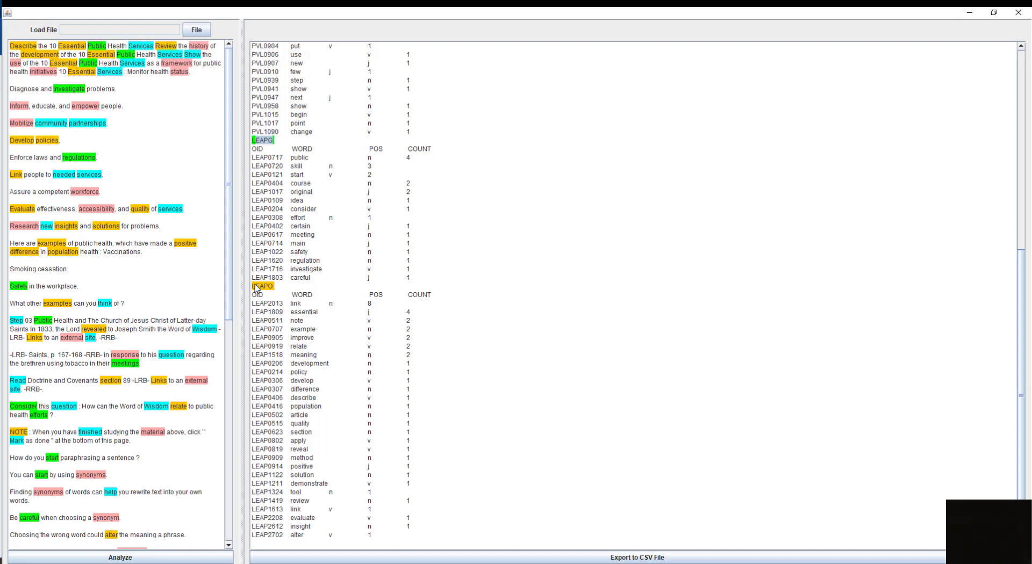
pyautogui.moveTo(255, 288); pyautogui.dragTo(279, 290)
pyautogui.moveTo(252, 158); pyautogui.dragTo(371, 536)
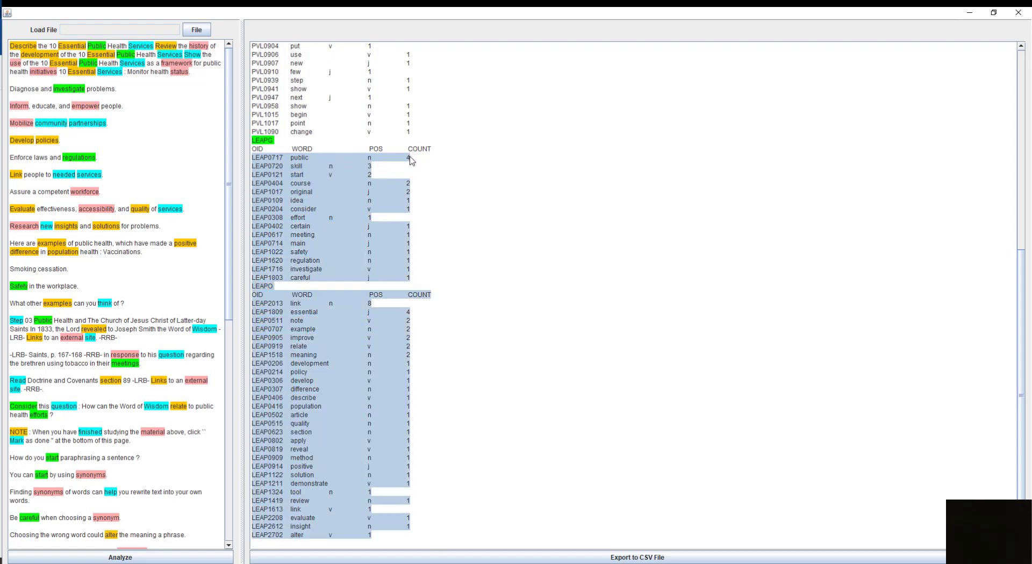
pyautogui.click(344, 161)
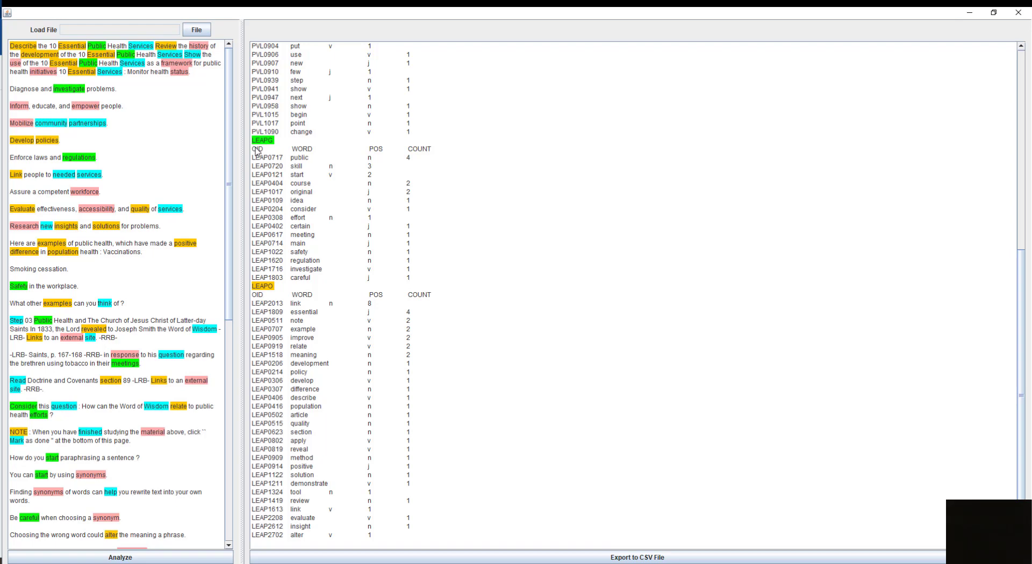
pyautogui.moveTo(257, 152); pyautogui.dragTo(454, 538)
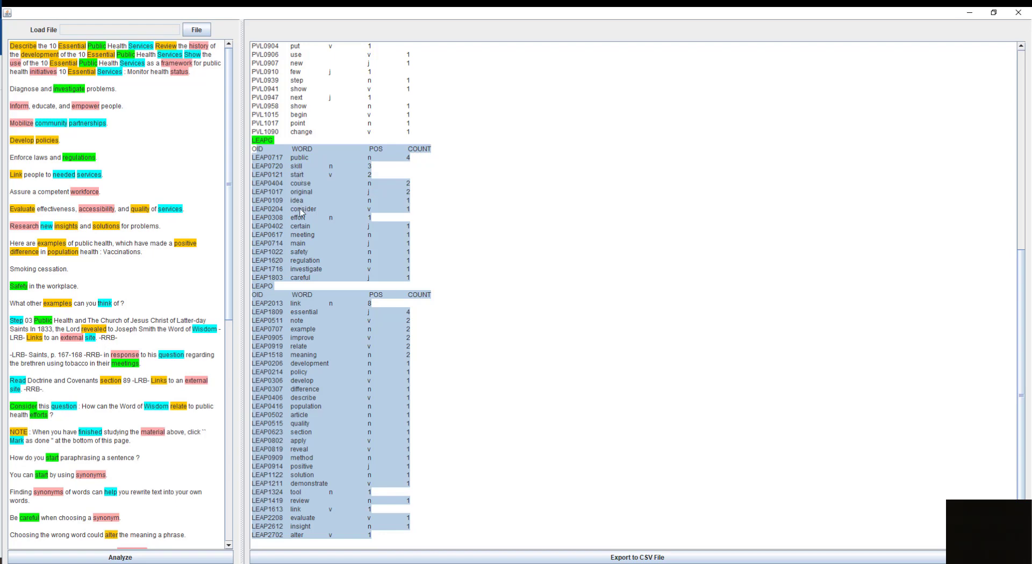
pyautogui.click(307, 188)
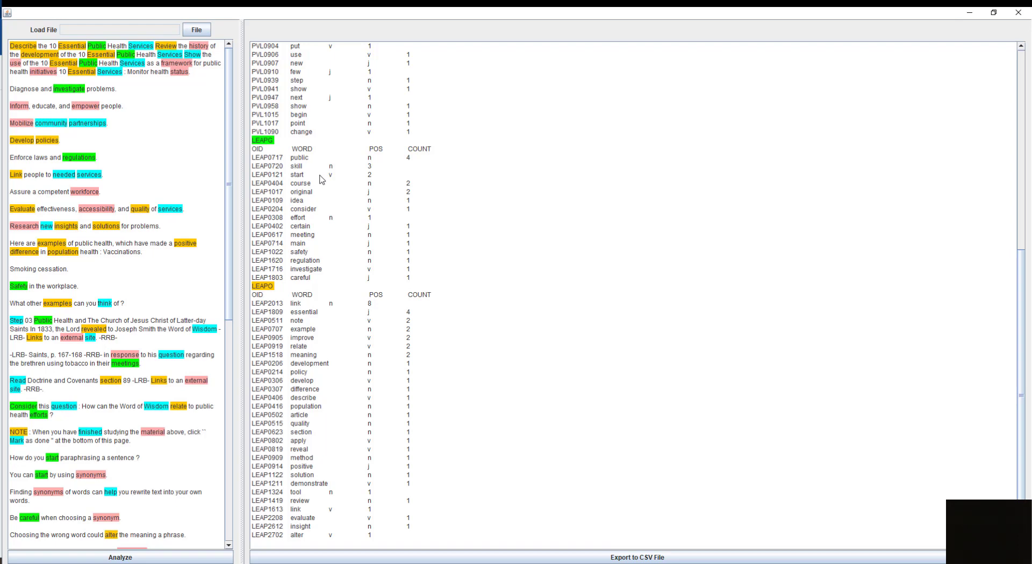
pyautogui.scroll(13, 311, 272)
pyautogui.scroll(-13, 316, 238)
pyautogui.click(622, 559)
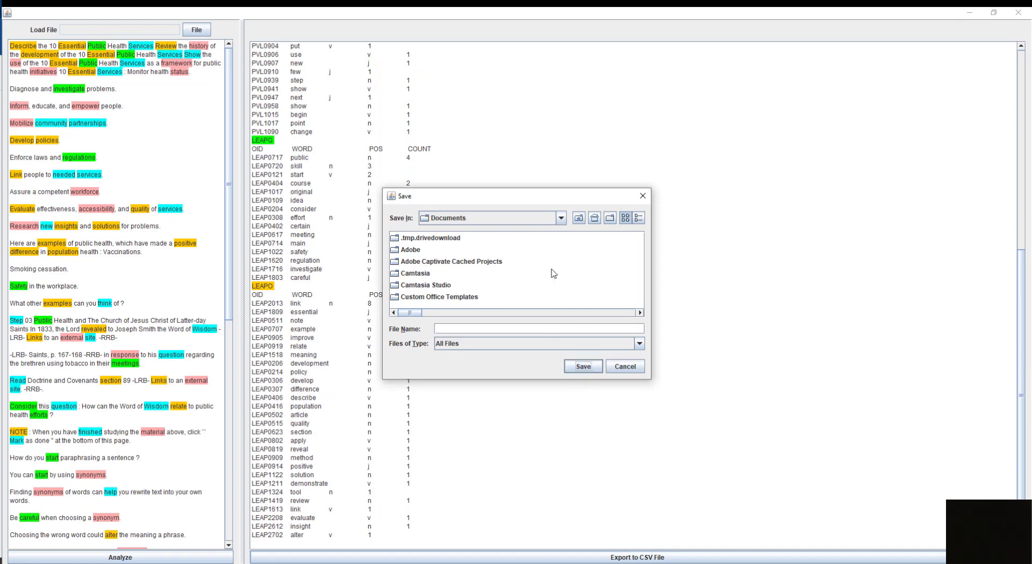
pyautogui.click(561, 218)
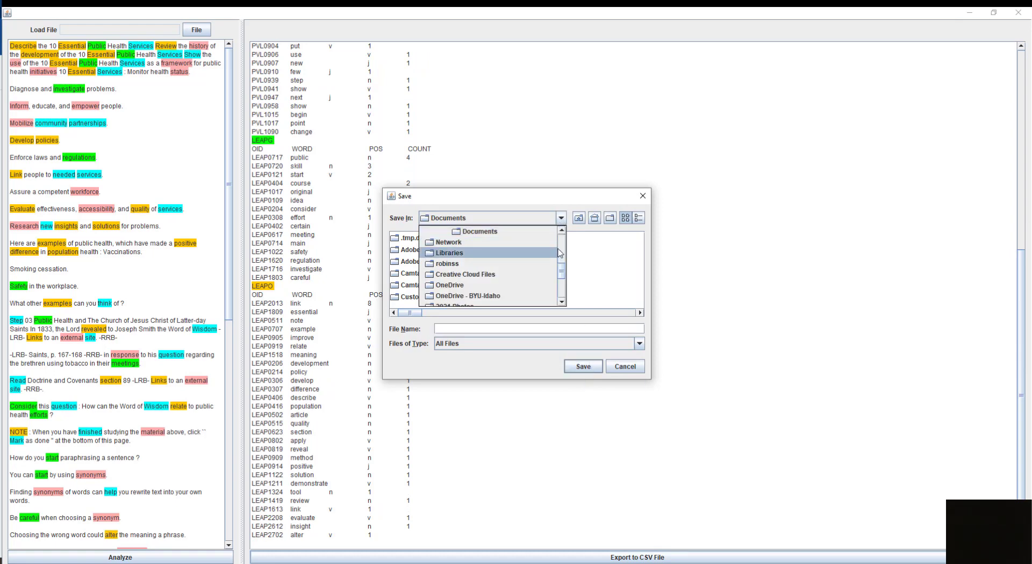
pyautogui.moveTo(562, 271); pyautogui.dragTo(564, 239)
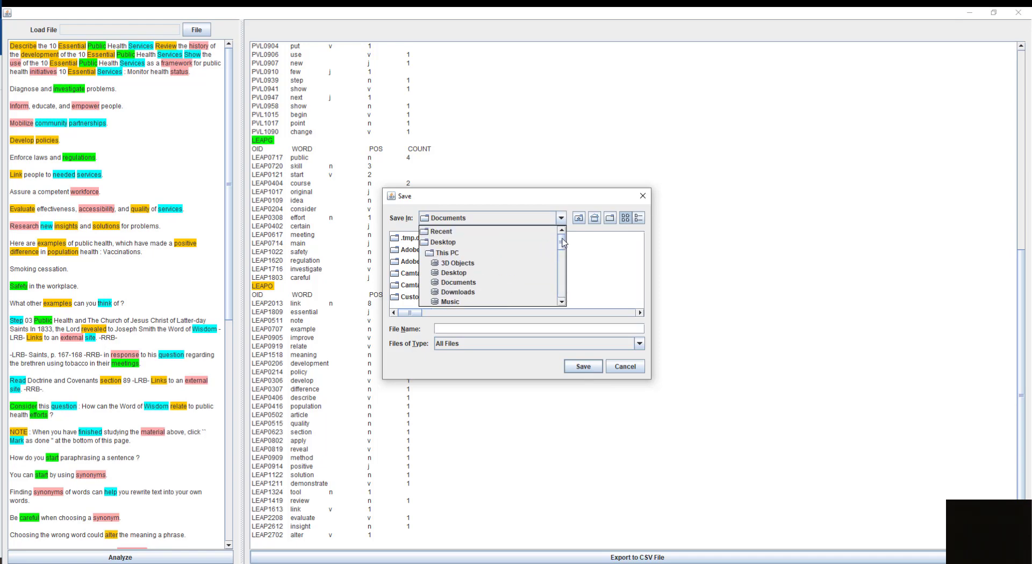
pyautogui.click(442, 243)
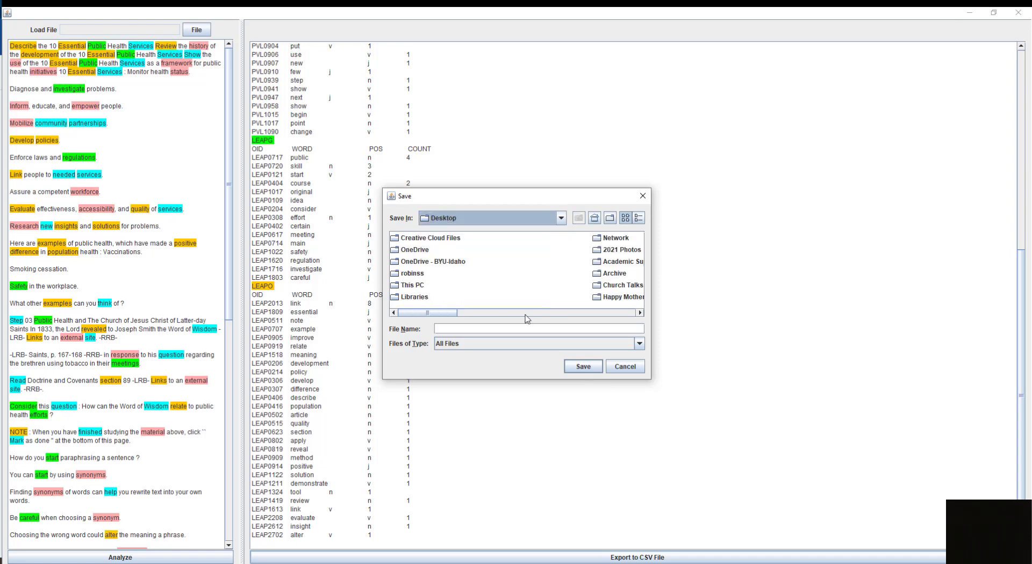
pyautogui.click(625, 368)
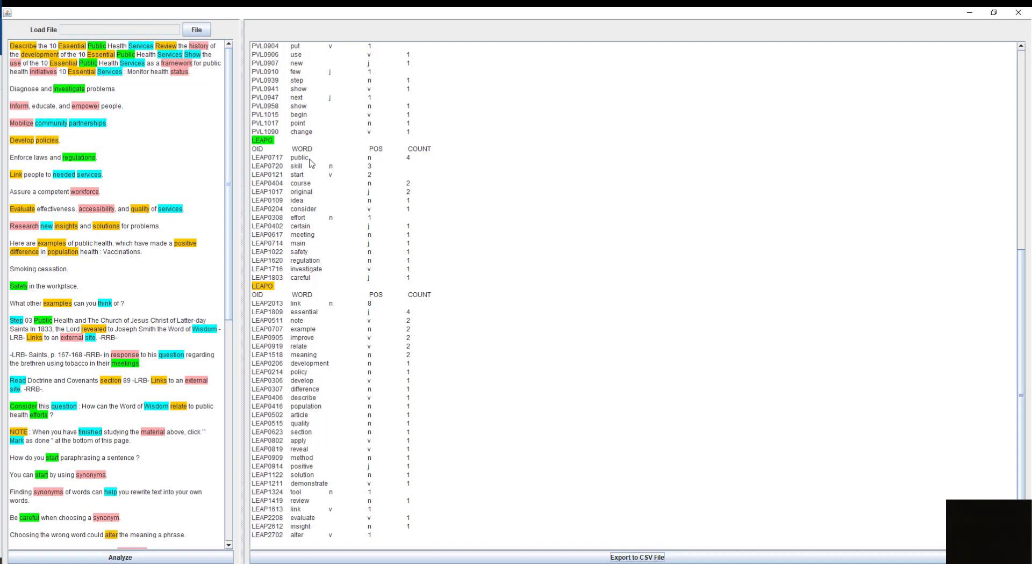
# Highlight the LEAPG and LEAPO word entries in the results to review them, and clear the selection.
pyautogui.moveTo(256, 159); pyautogui.dragTo(461, 538)
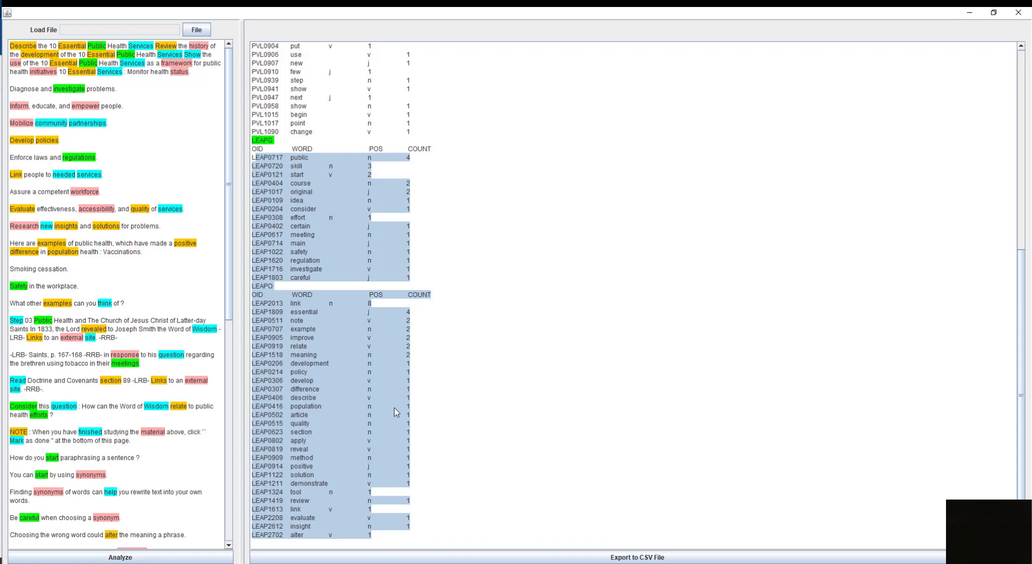
pyautogui.click(386, 353)
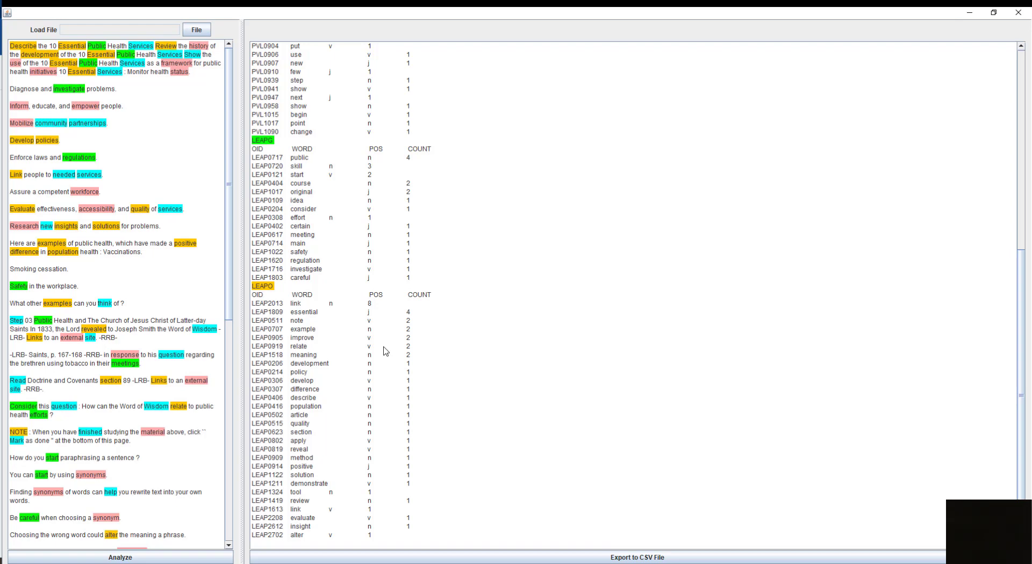